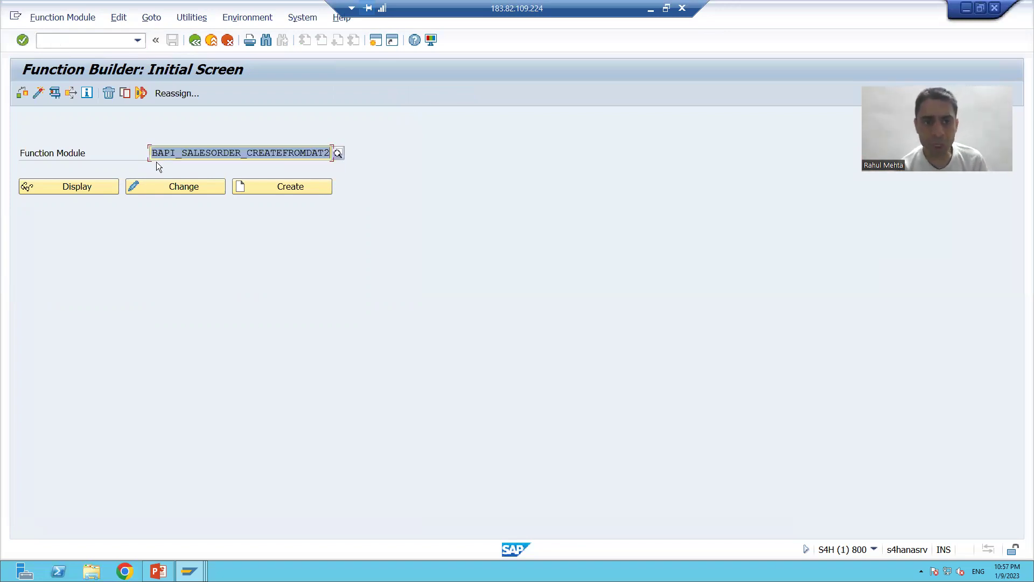
Examine the BAPI prefix of BAPI_SALESORDER_CREATEFROMDAT2 and bring up the Function Builder session holding ZBAPI_EMPLOYEE_CREATE
click(206, 153)
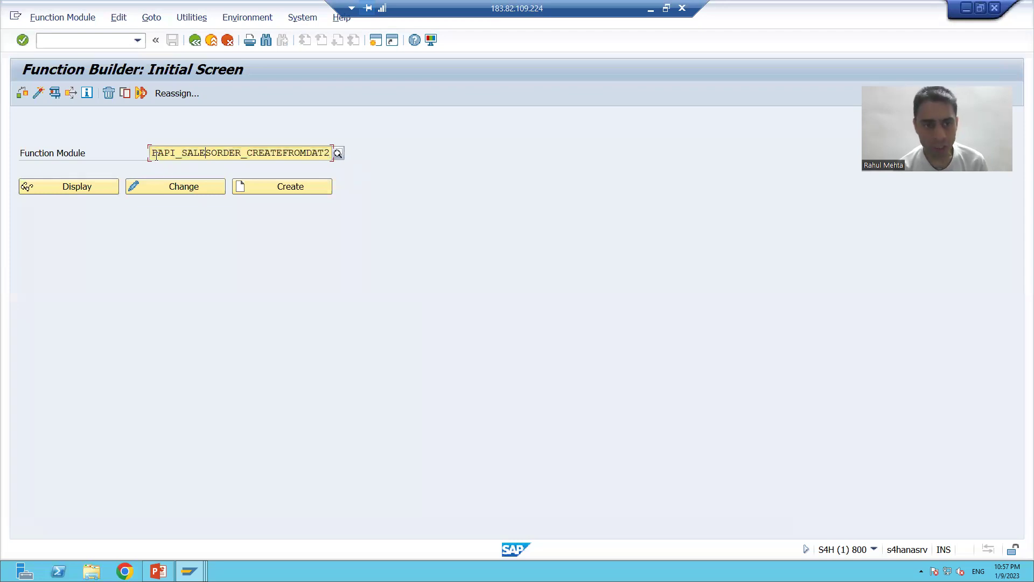
drag(152, 154, 176, 153)
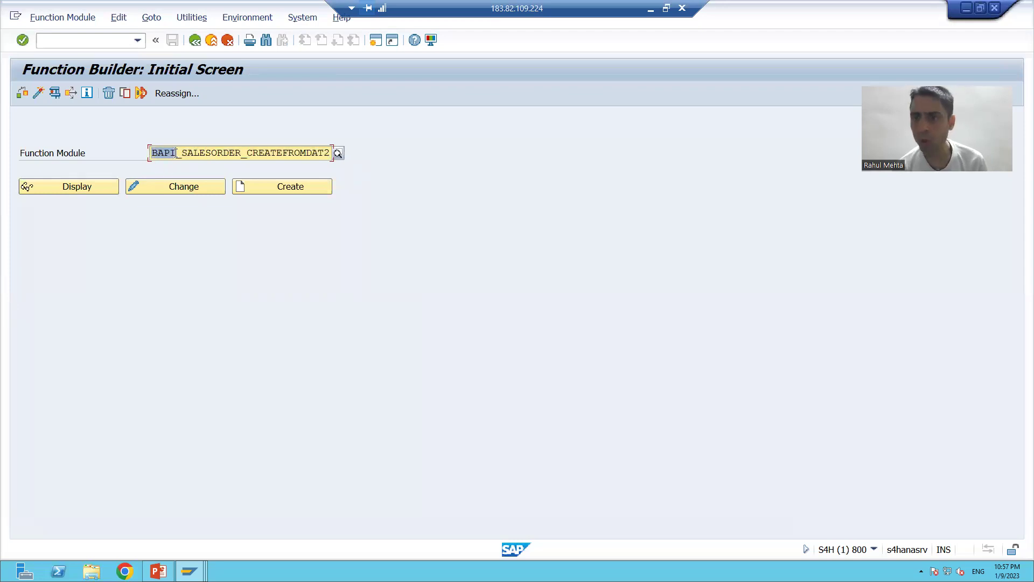
click(277, 153)
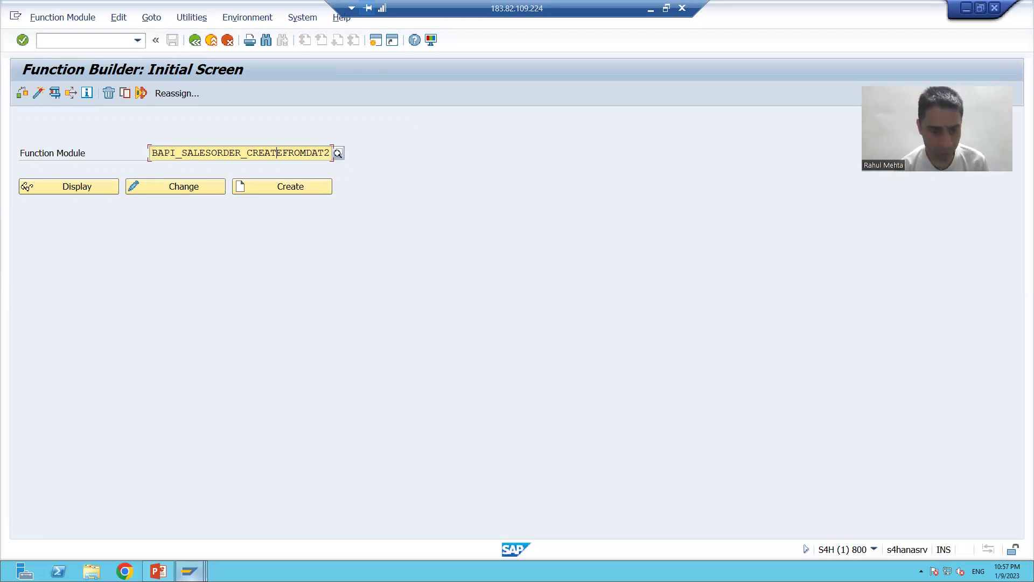
mouse_move(189, 571)
click(177, 518)
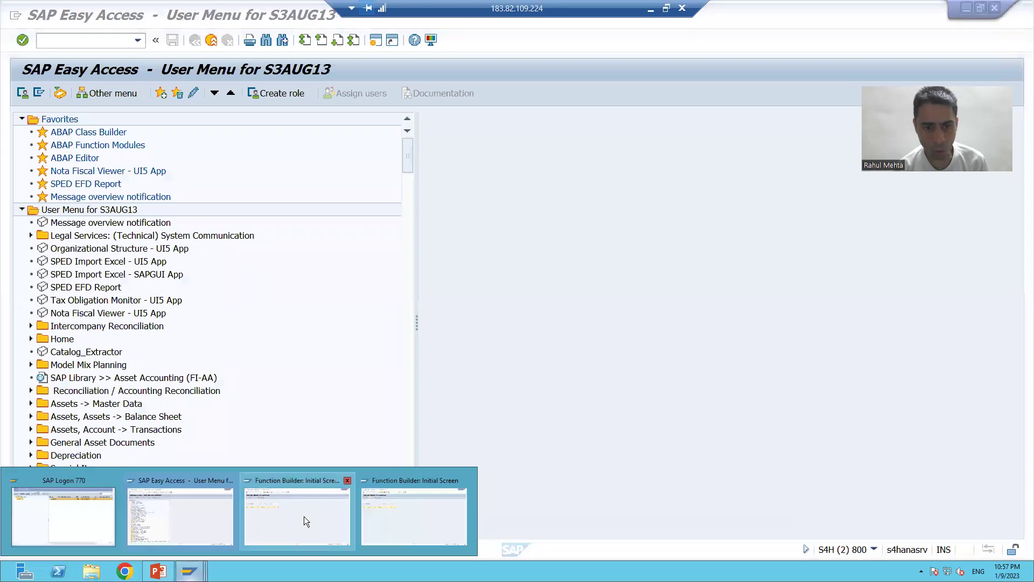
click(304, 516)
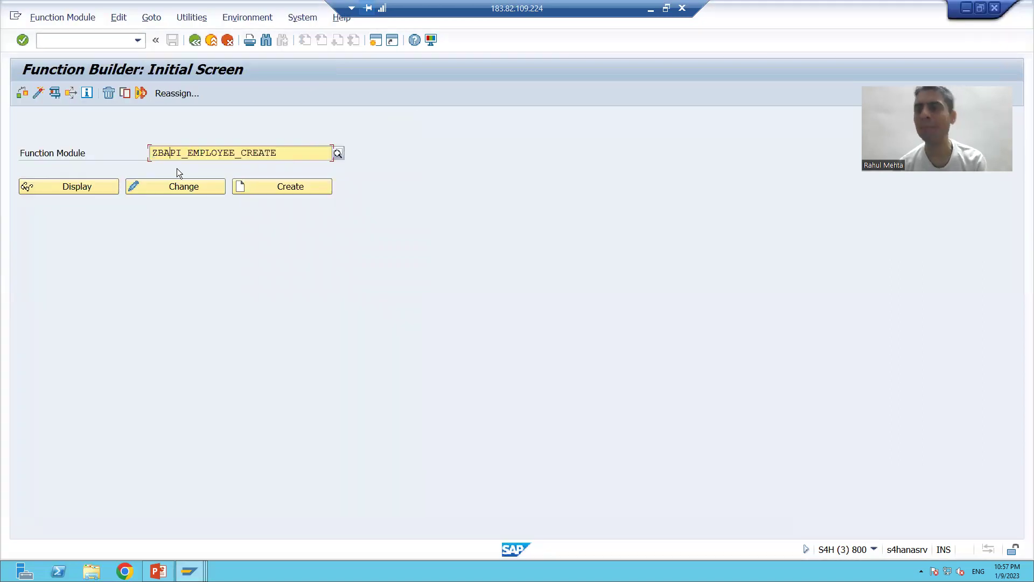
Compare the object and action parts of the names ZBAPI_EMPLOYEE_CREATE and BAPI_SALESORDER_CREATEFROMDAT2 across the two sessions
key(alt+Tab)
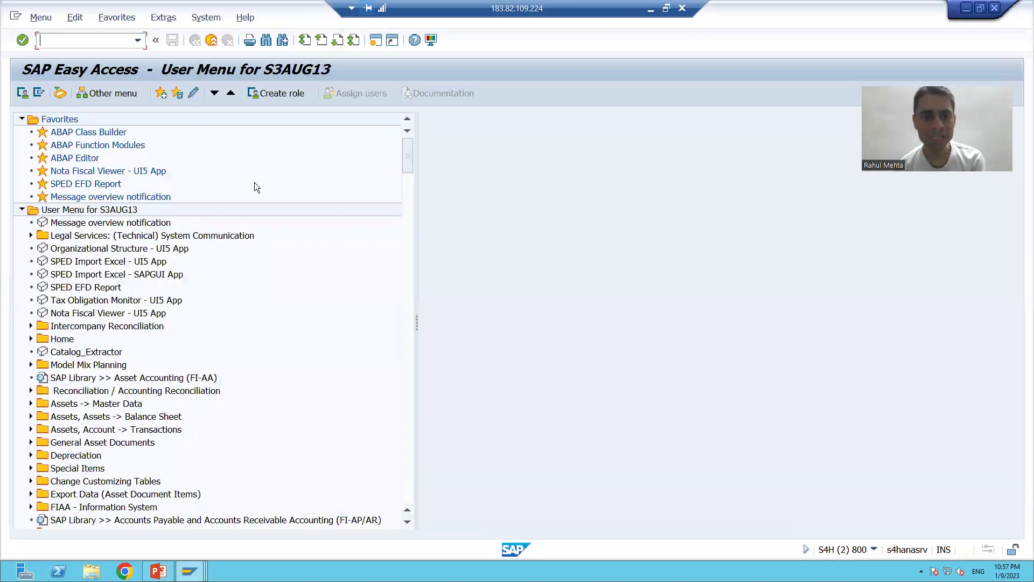
key(alt+Tab)
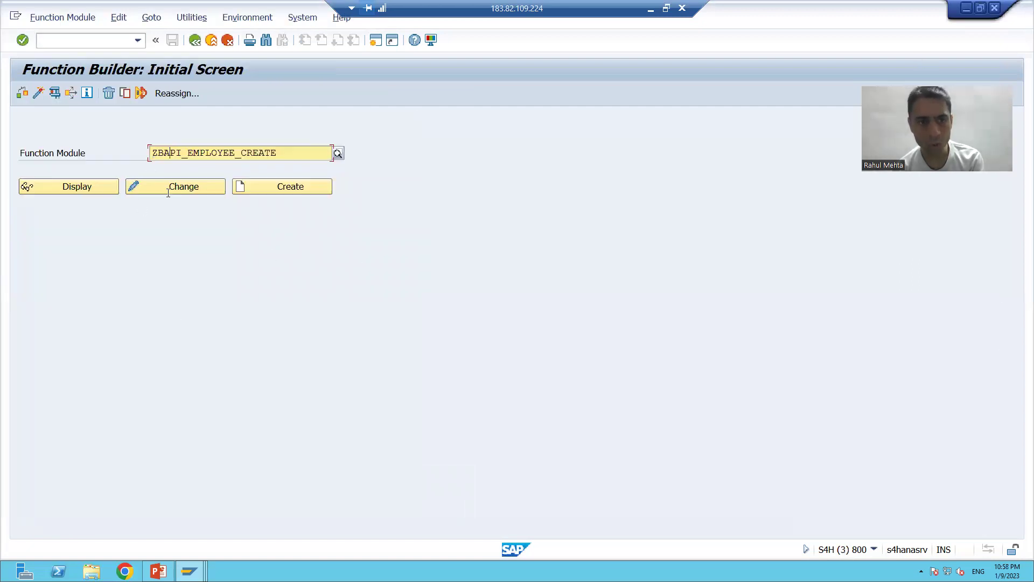
key(alt+Tab)
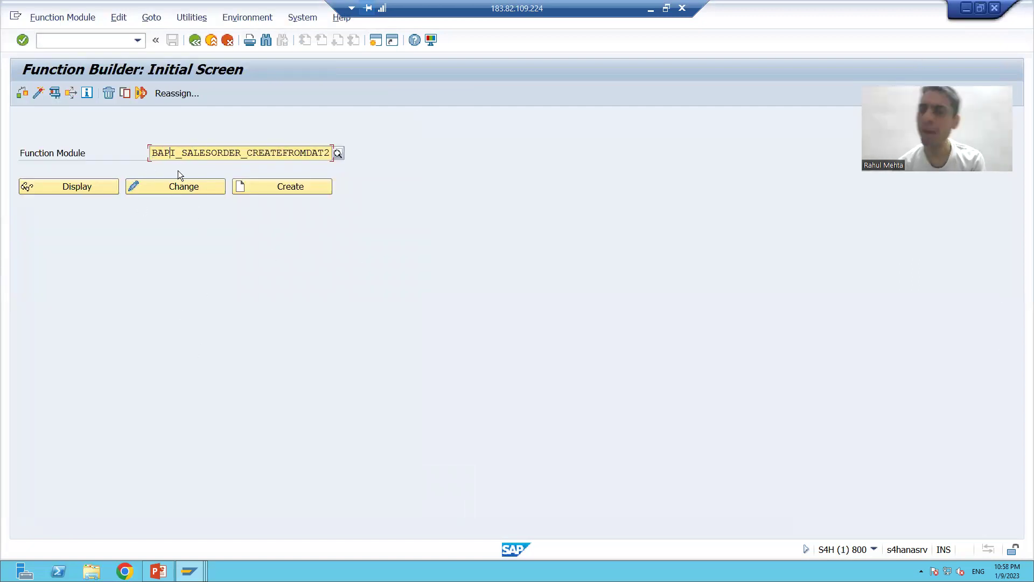
key(alt+Tab)
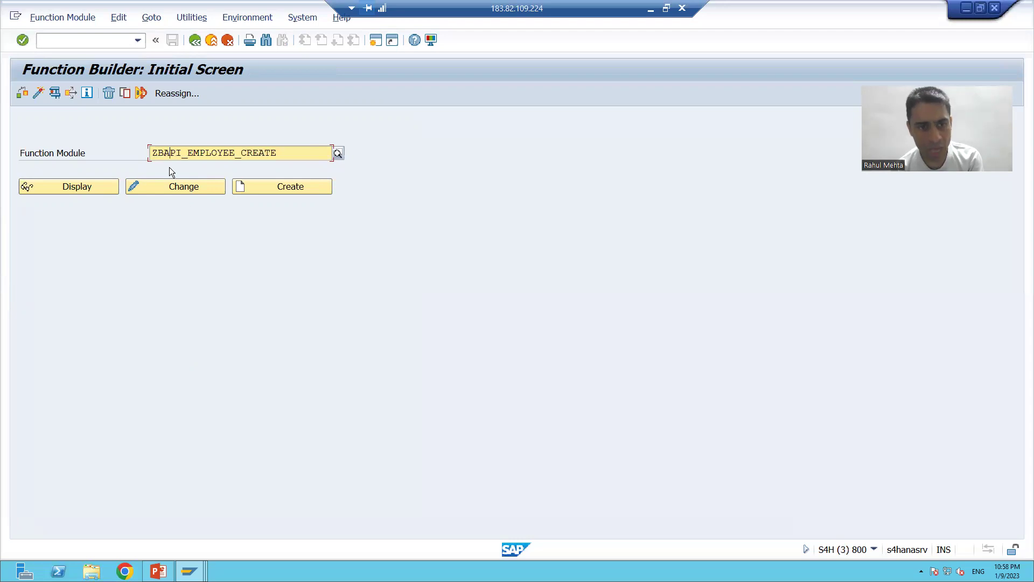
drag(187, 153, 280, 152)
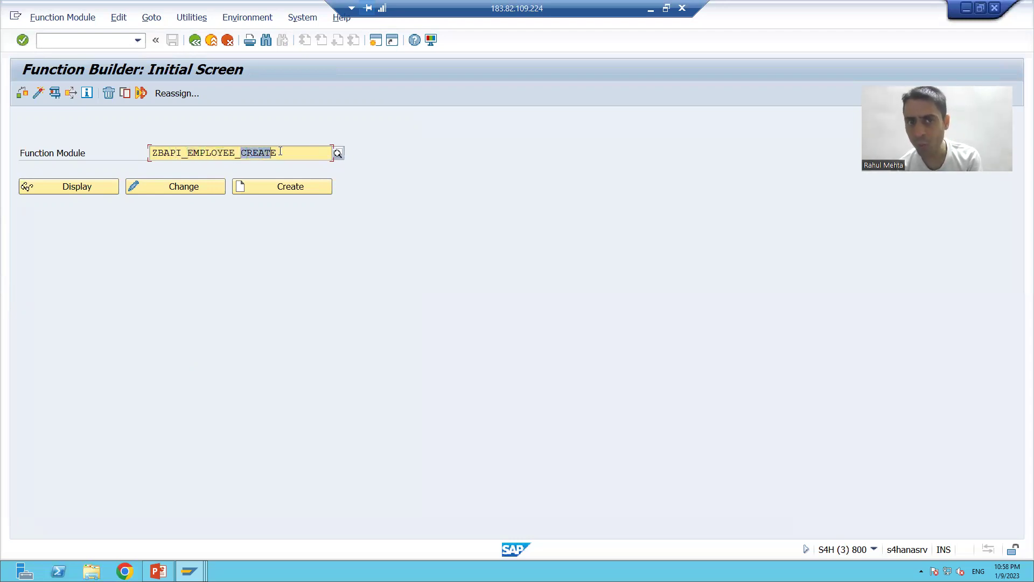
key(alt+Tab)
drag(183, 154, 242, 153)
click(254, 152)
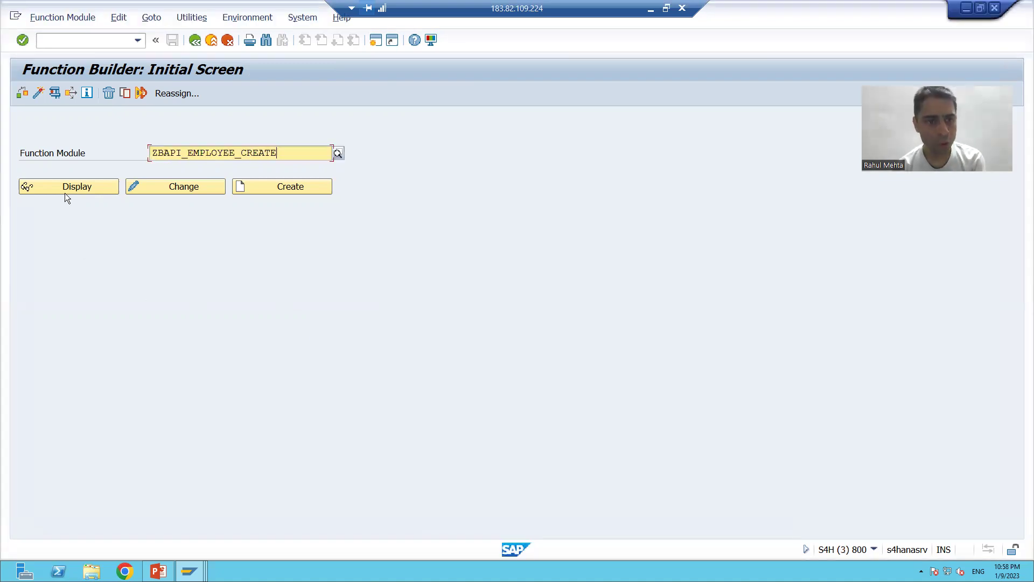
Display function module ZBAPI_EMPLOYEE_CREATE and check the associated types of its import and export parameters
click(66, 188)
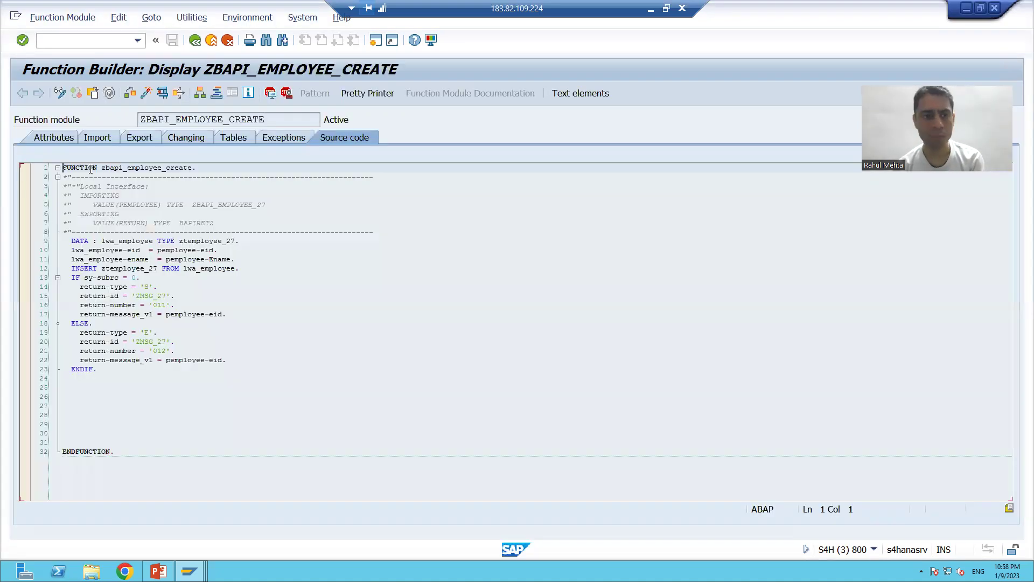
click(99, 138)
click(199, 203)
click(152, 140)
click(222, 202)
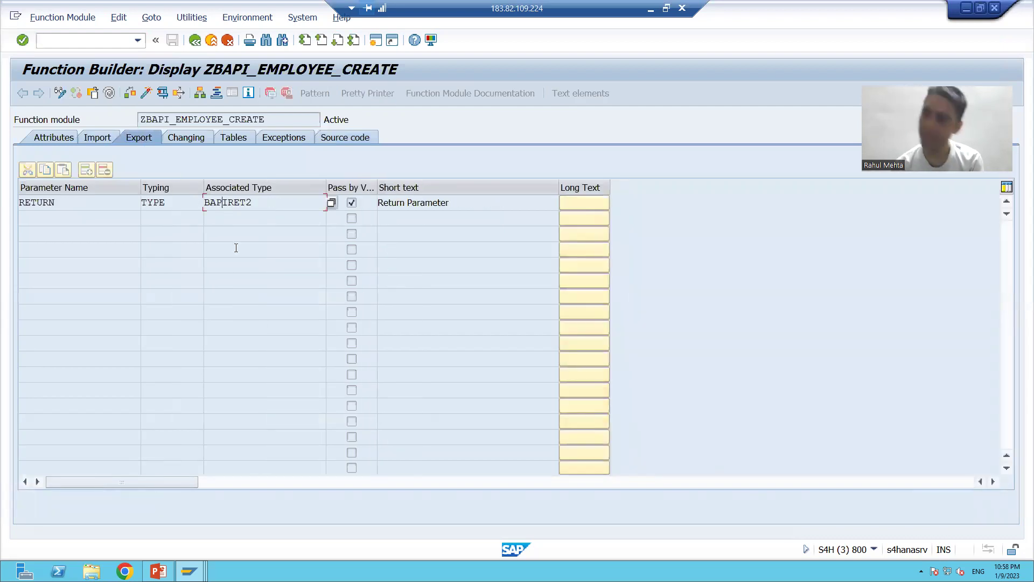
Display BAPI_SALESORDER_CREATEFROMDAT2 in the other session and check the associated types of its import, export and table parameters
key(alt+Tab)
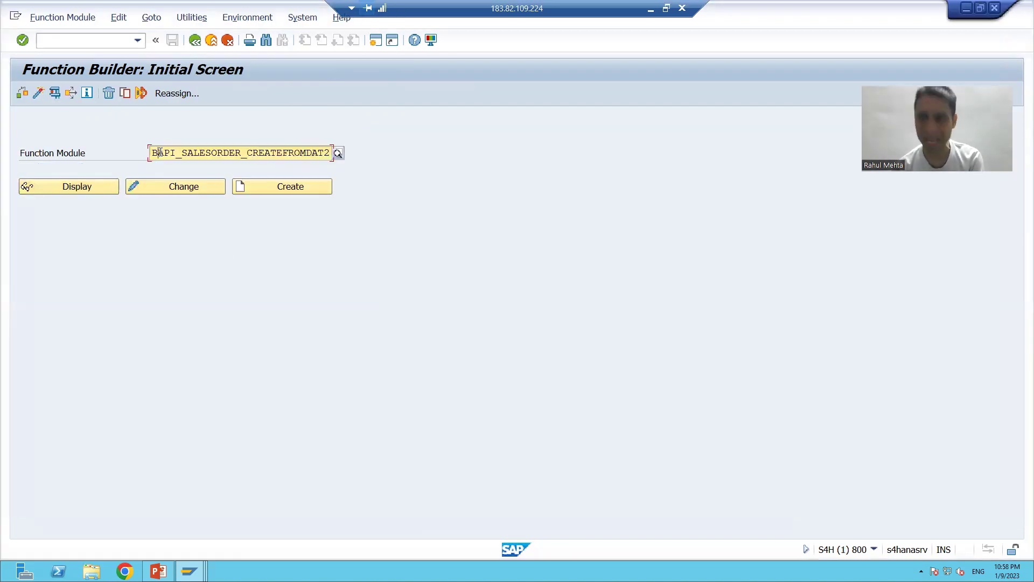
click(84, 188)
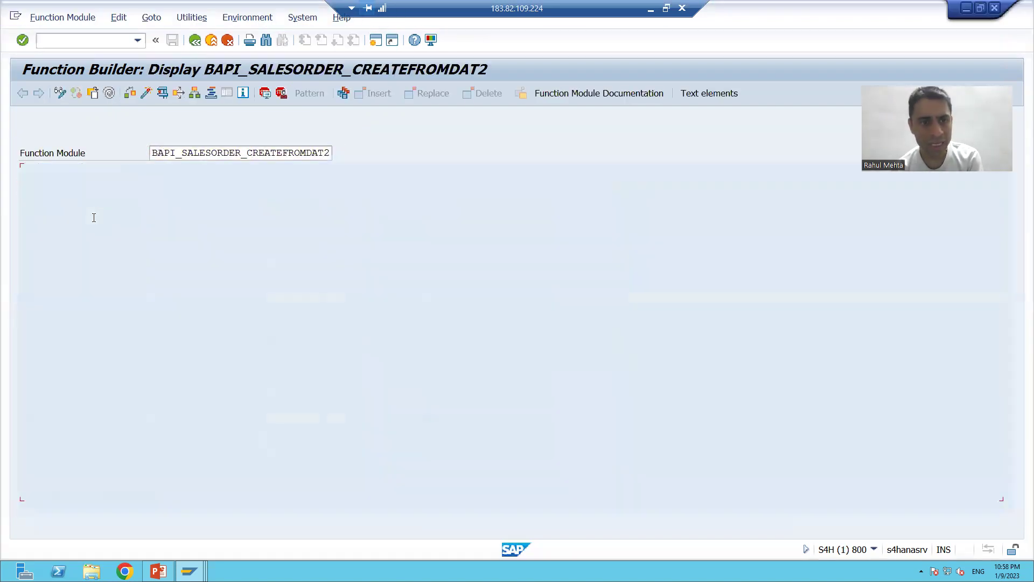
click(92, 139)
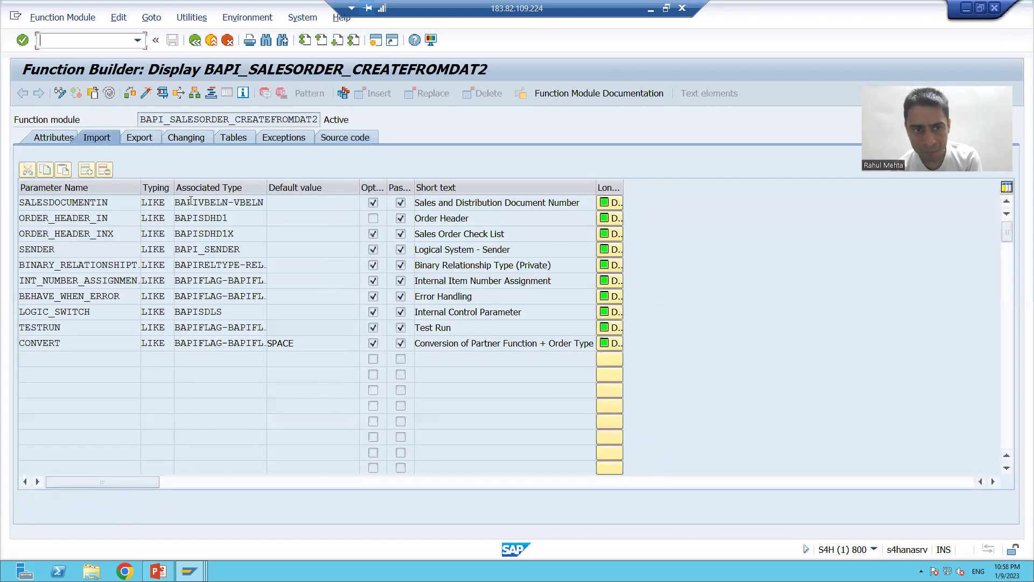
key(Down)
click(146, 138)
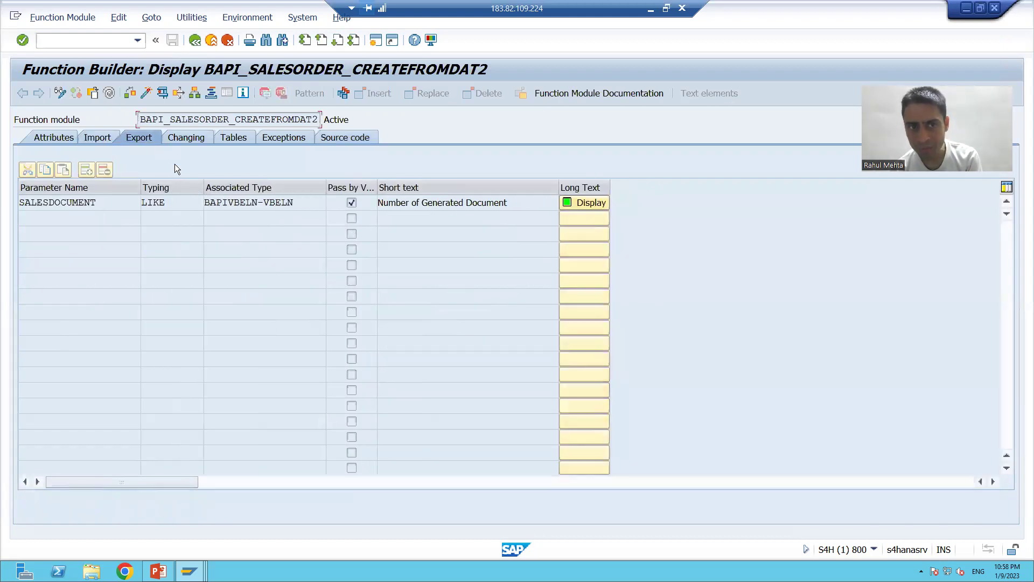
click(232, 136)
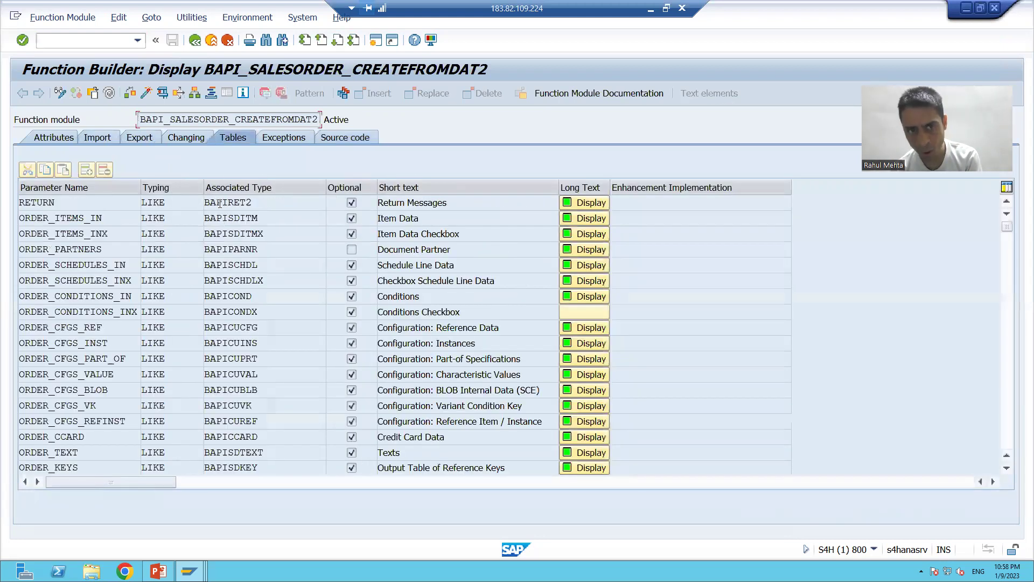
click(220, 201)
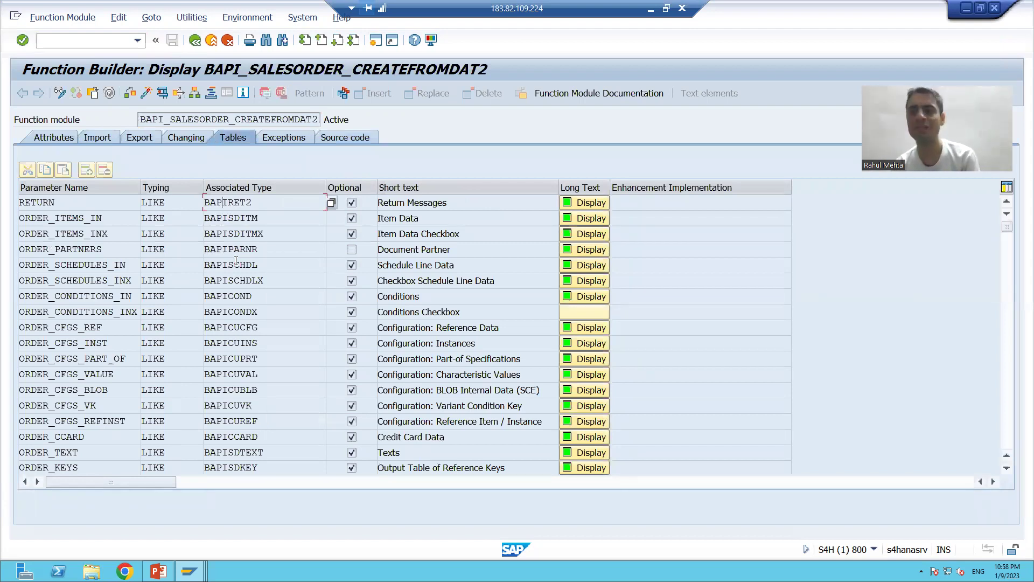
Compare the pass-by-value settings of the import and export parameters in ZBAPI_EMPLOYEE_CREATE and BAPI_SALESORDER_CREATEFROMDAT2
key(alt+Tab)
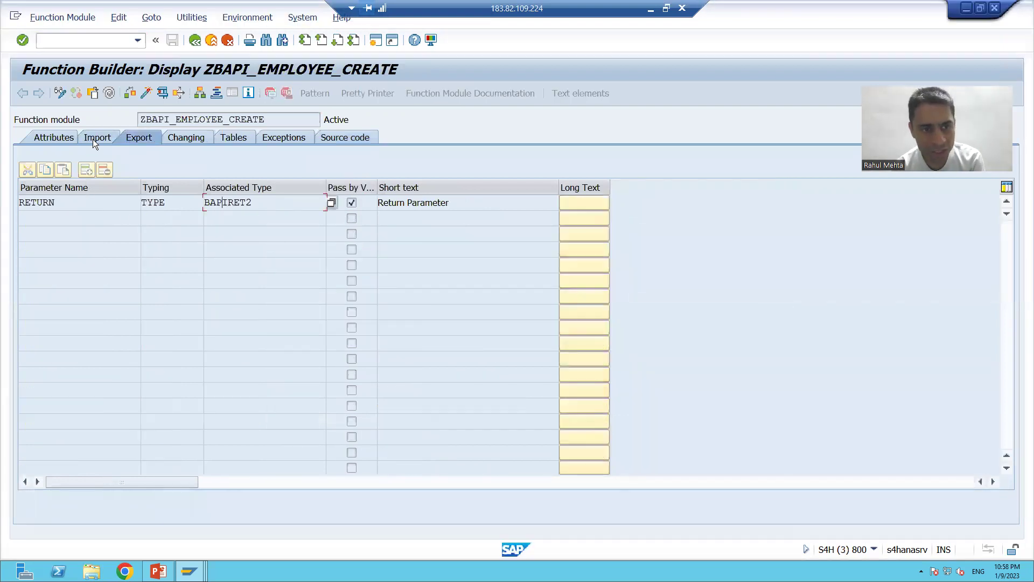
click(93, 139)
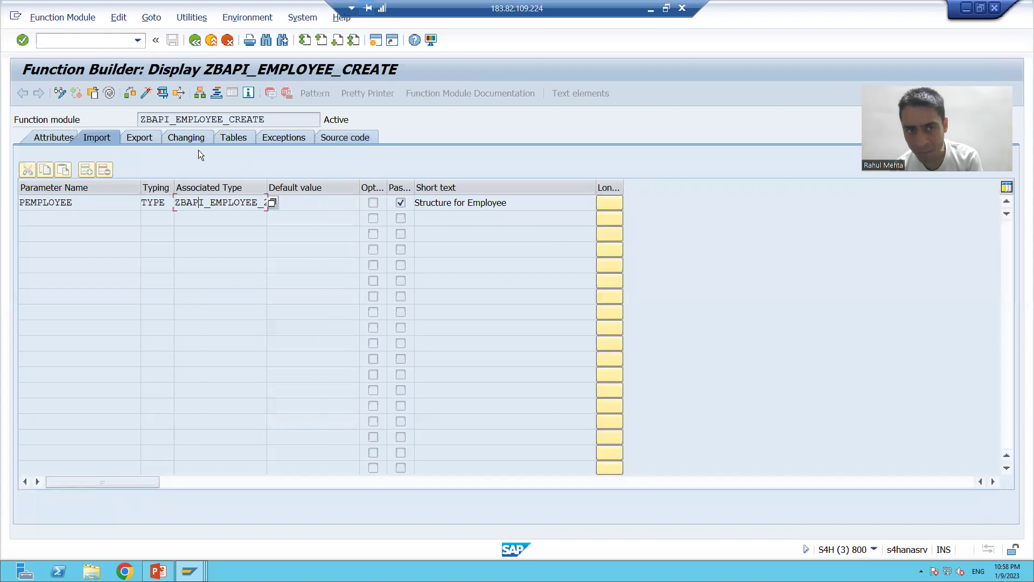
click(143, 139)
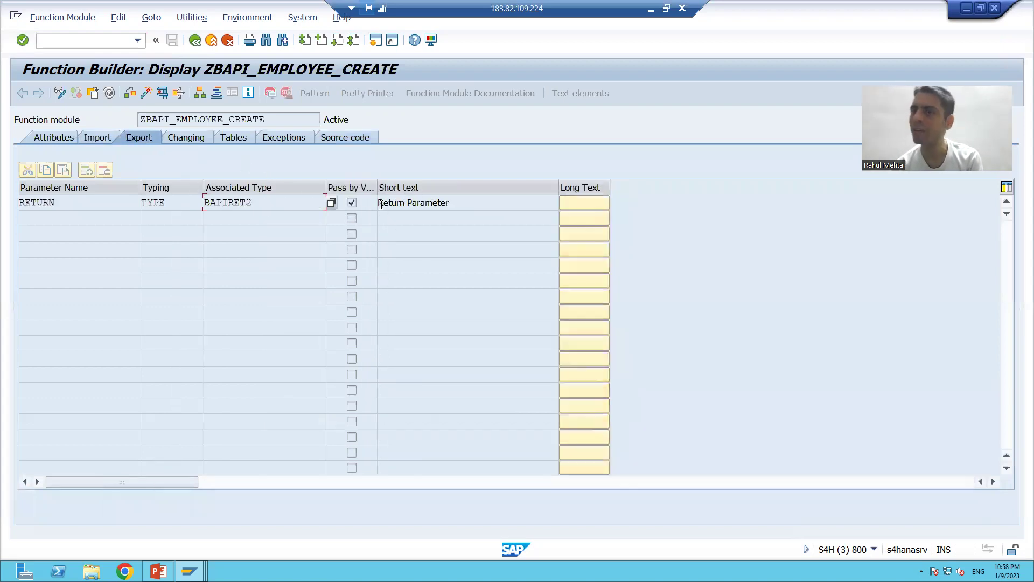
key(alt+Tab)
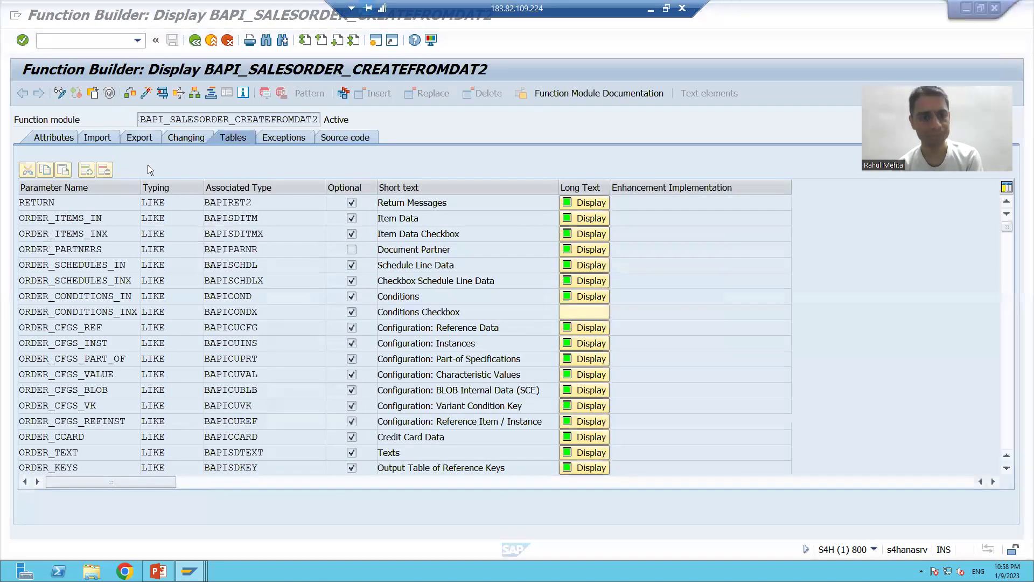
click(89, 137)
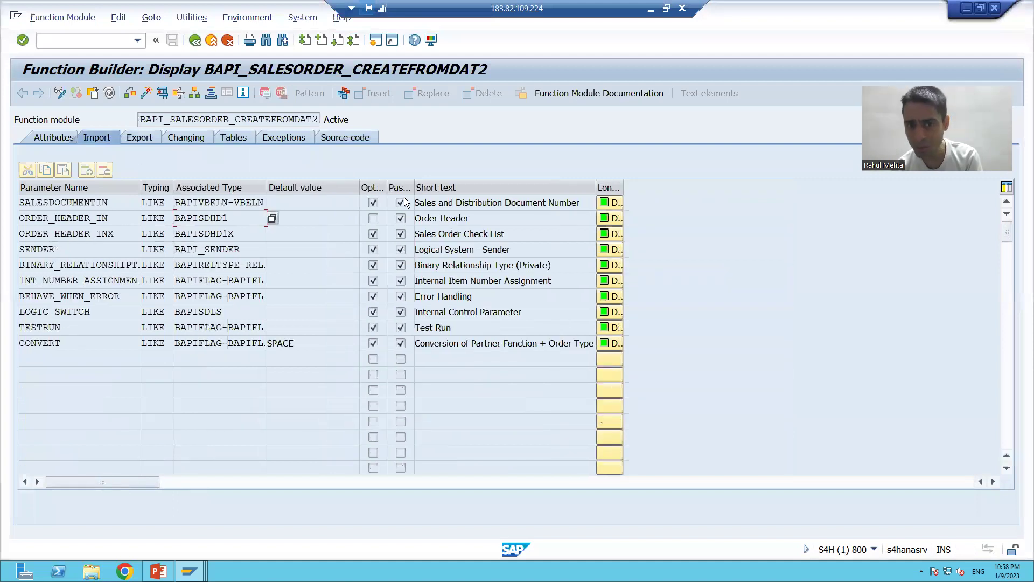
click(127, 138)
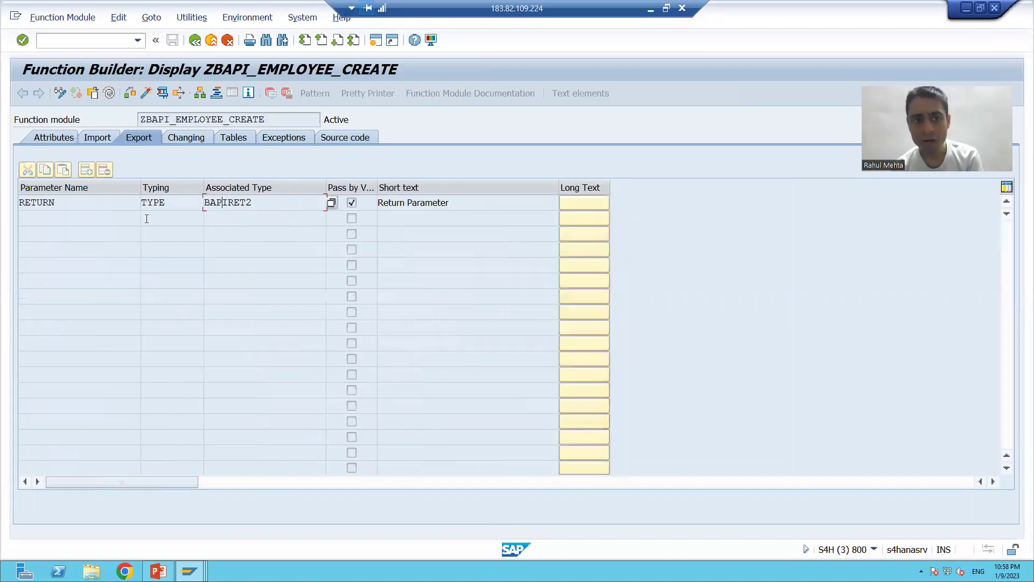
Compare the RETURN export parameter of ZBAPI_EMPLOYEE_CREATE with the RETURN table parameter of BAPI_SALESORDER_CREATEFROMDAT2
drag(53, 202, 17, 203)
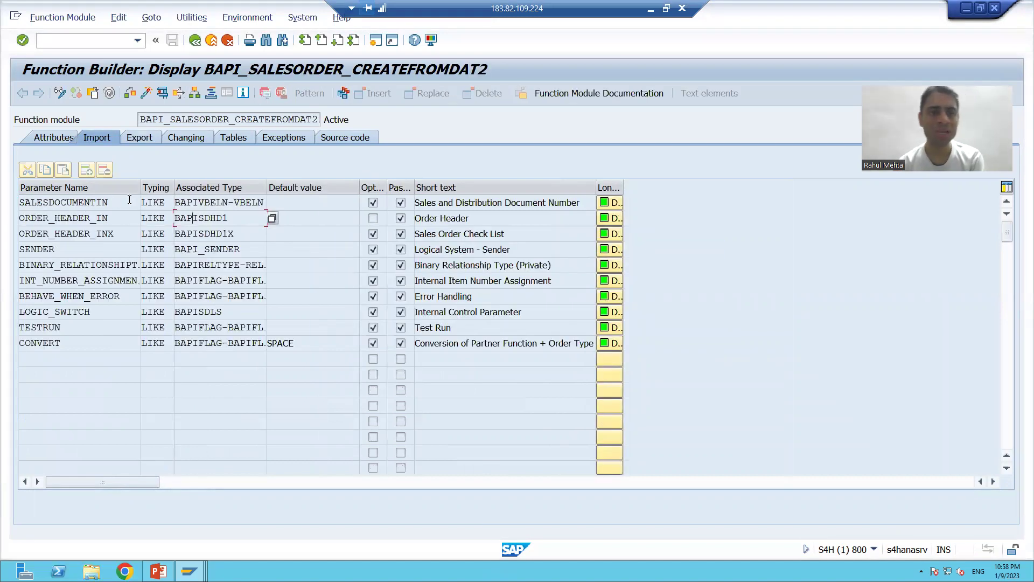
click(231, 139)
click(62, 206)
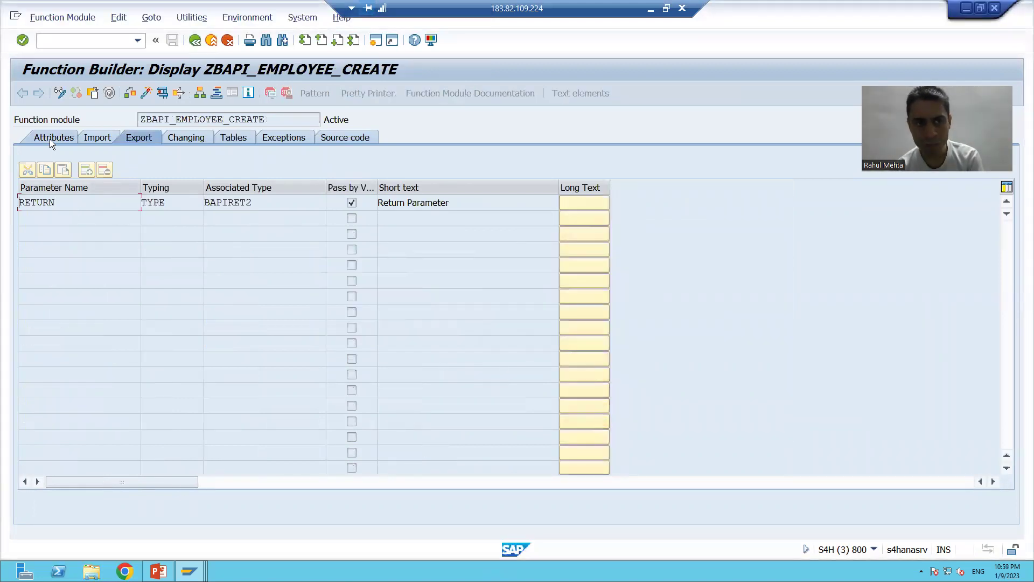
Compare the processing type and release date in the attributes of both function modules
click(50, 139)
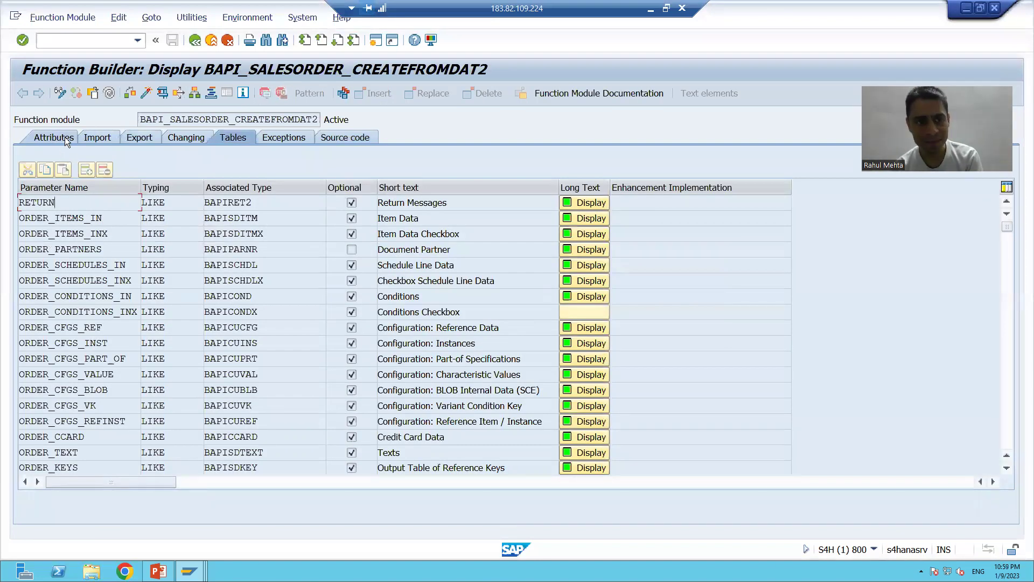
click(64, 138)
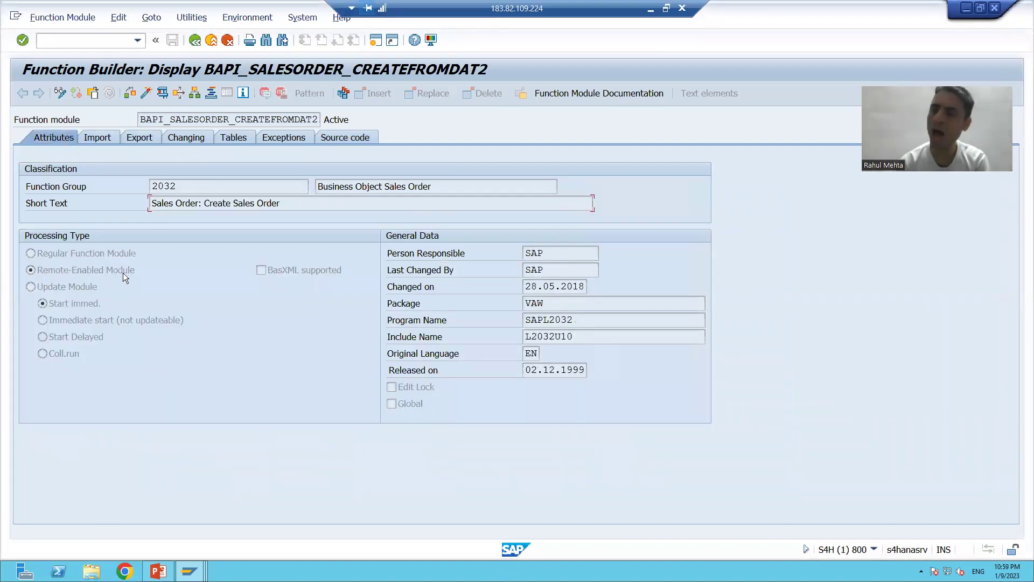
key(alt+Tab)
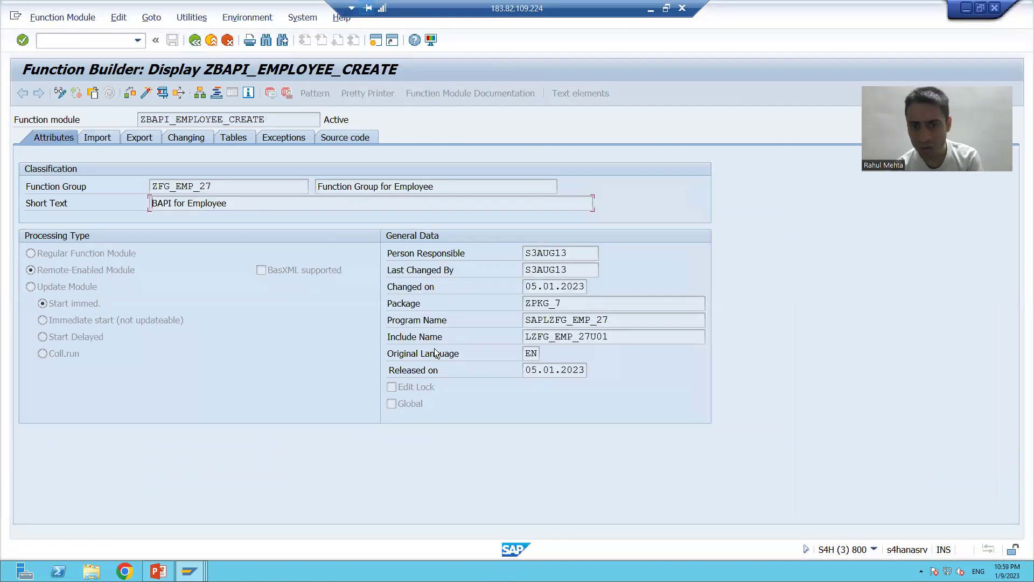
click(550, 370)
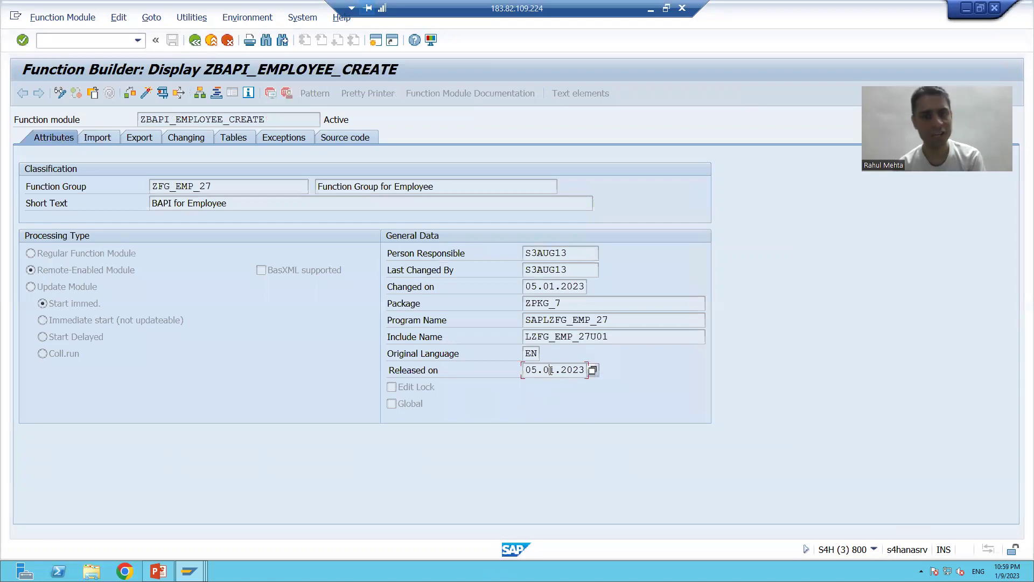
key(alt+Tab)
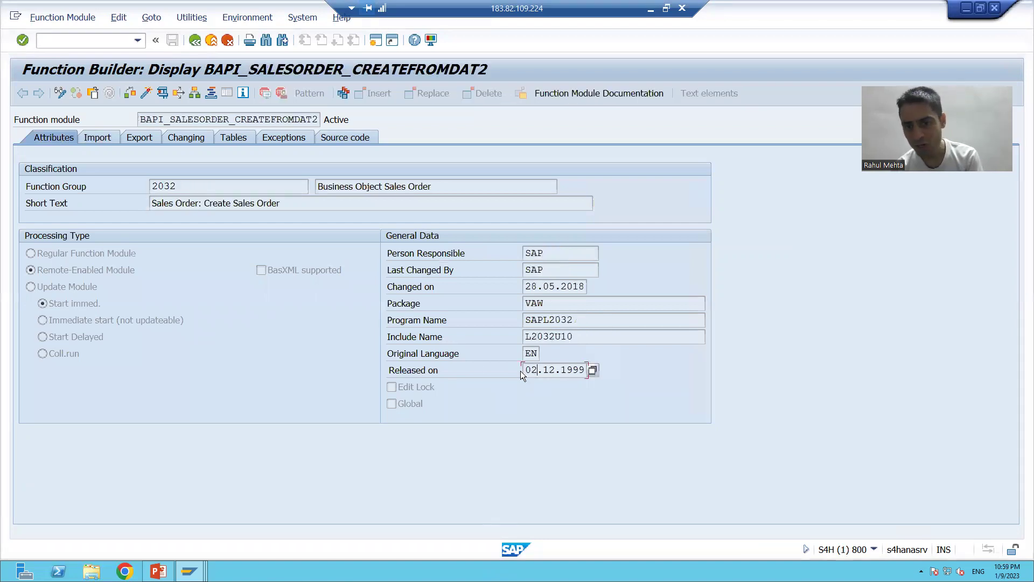
drag(528, 369, 590, 369)
click(591, 368)
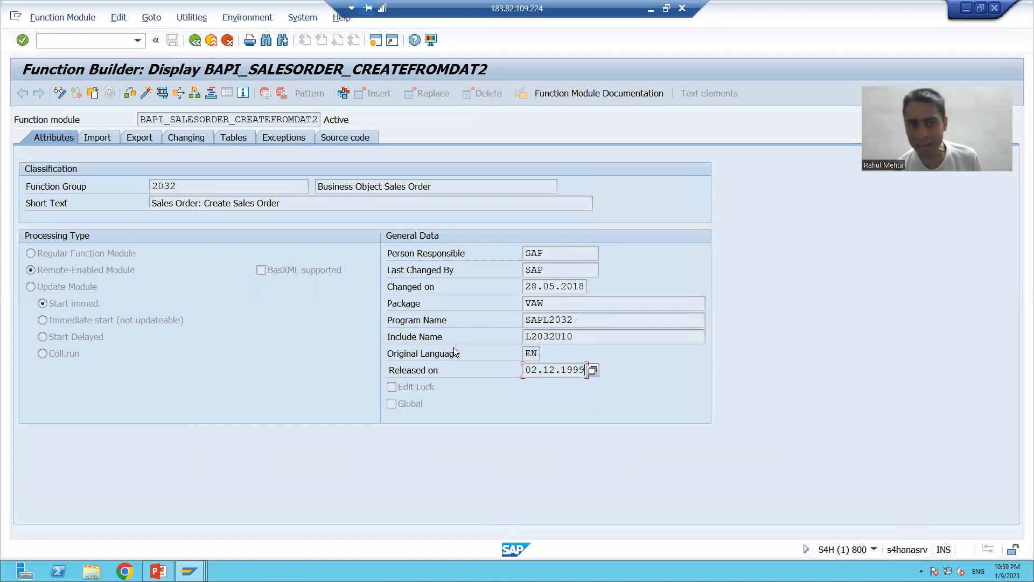
Highlight the SALESORDER part of the function module name BAPI_SALESORDER_CREATEFROMDAT2
click(245, 118)
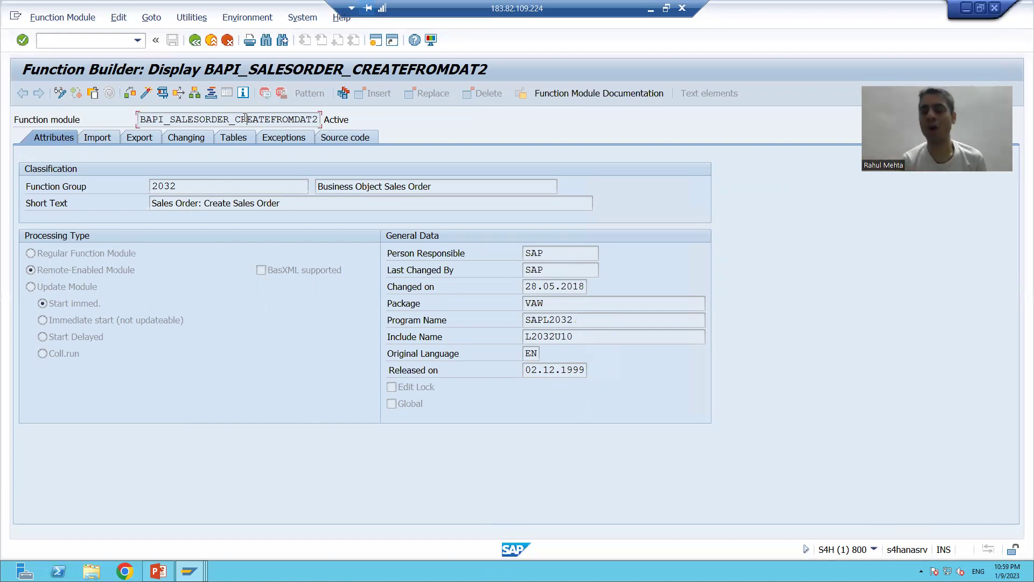
click(171, 119)
key(shift+Right)
key(shift+Right)
key(shift+Right)
key(shift+Right)
key(shift+Right)
key(shift+Right)
key(shift+Right)
key(shift+Right)
key(shift+Right)
key(shift+Right)
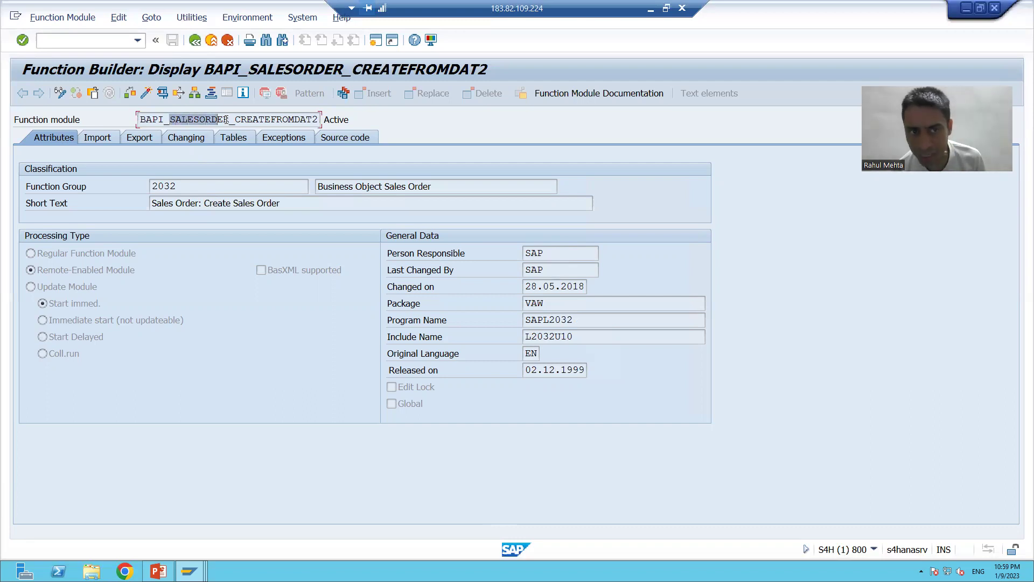
Compare the object part of both function module names, SALESORDER in BAPI_SALESORDER_CREATEFROMDAT2 and EMPLOYEE in ZBAPI_EMPLOYEE_CREATE
key(Right)
drag(172, 119, 229, 118)
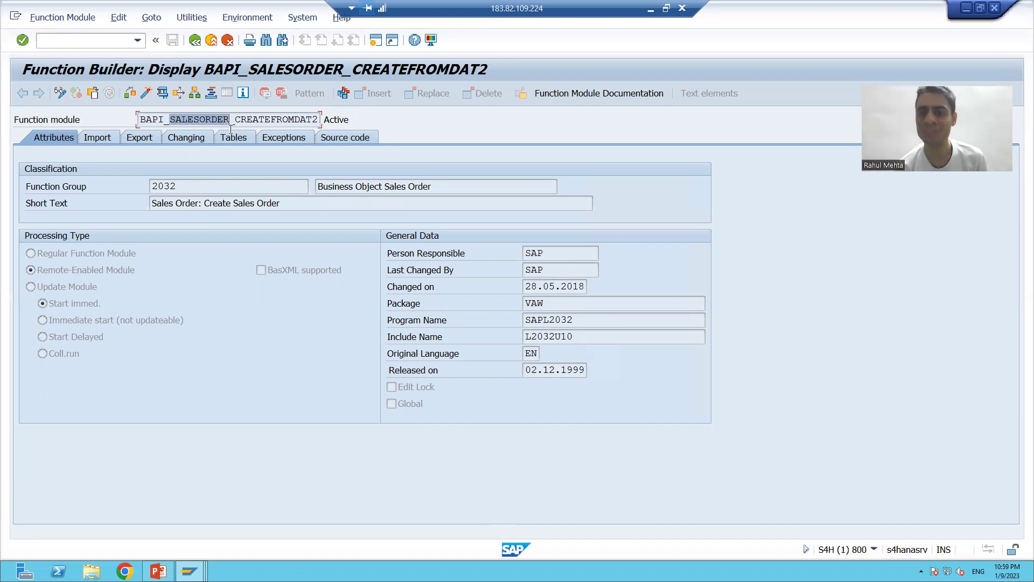
click(188, 571)
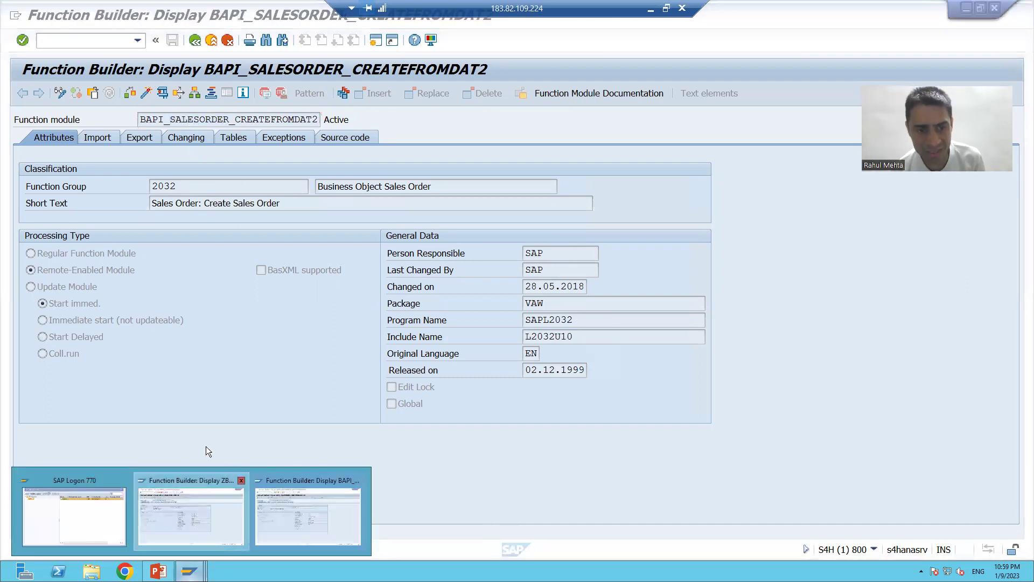
click(191, 509)
drag(175, 119, 223, 115)
click(225, 117)
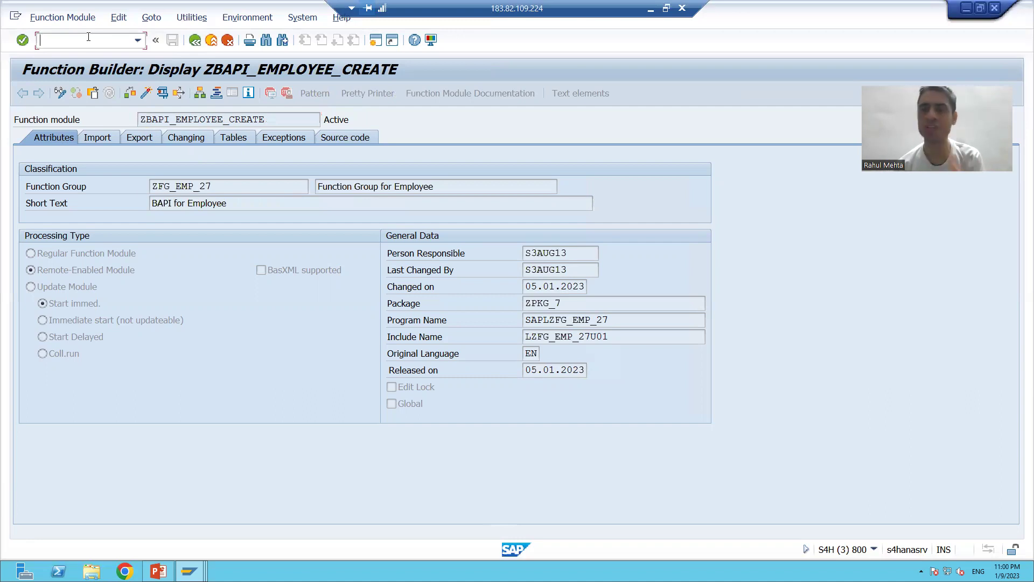
Open transaction BAPI in two additional sessions
text(/obapi)
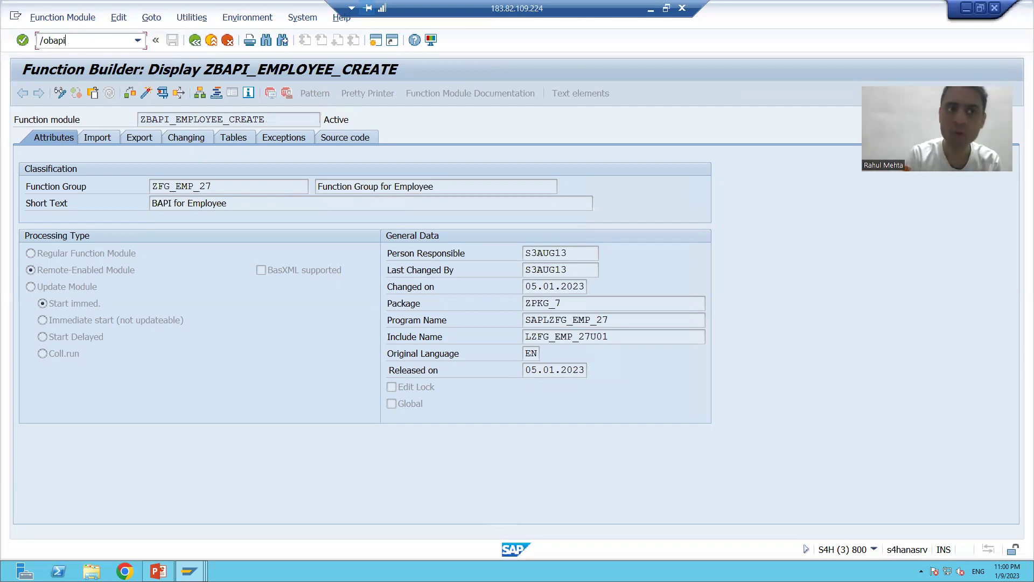
key(Return)
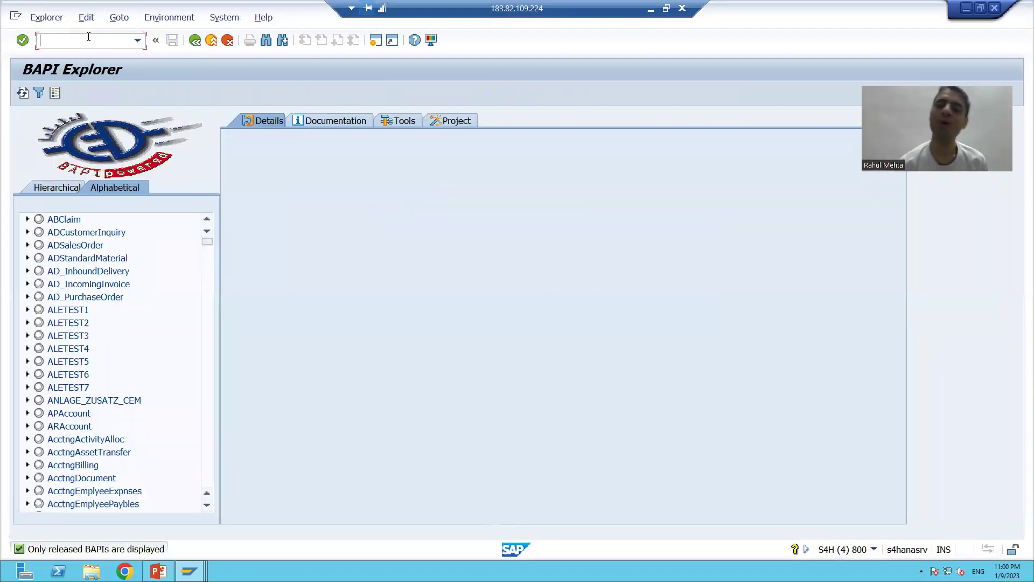
text(/obapi)
key(Return)
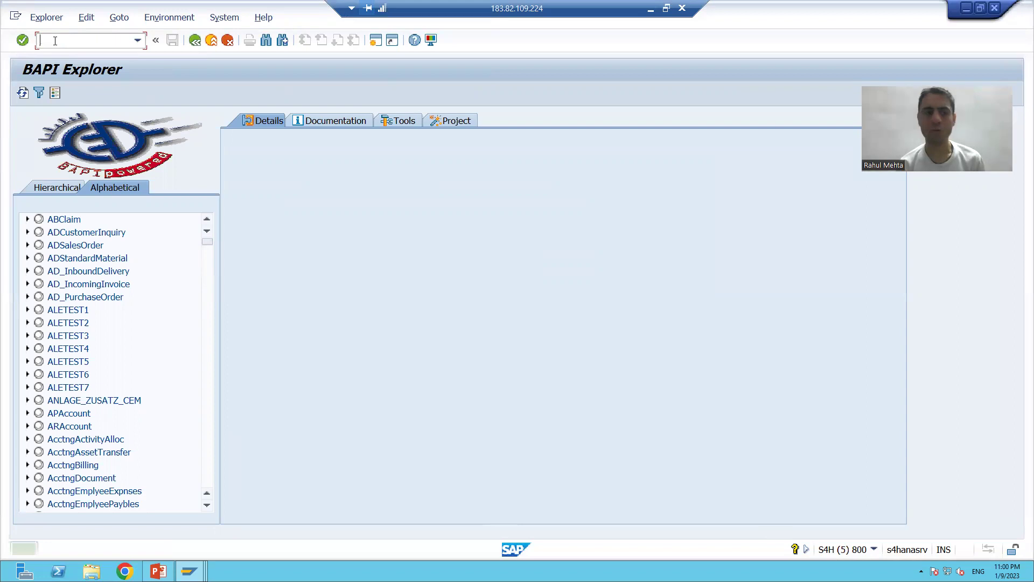
Display the EMPLOYEE business object in the first BAPI Explorer session and examine its object name and object type
key(alt+Tab)
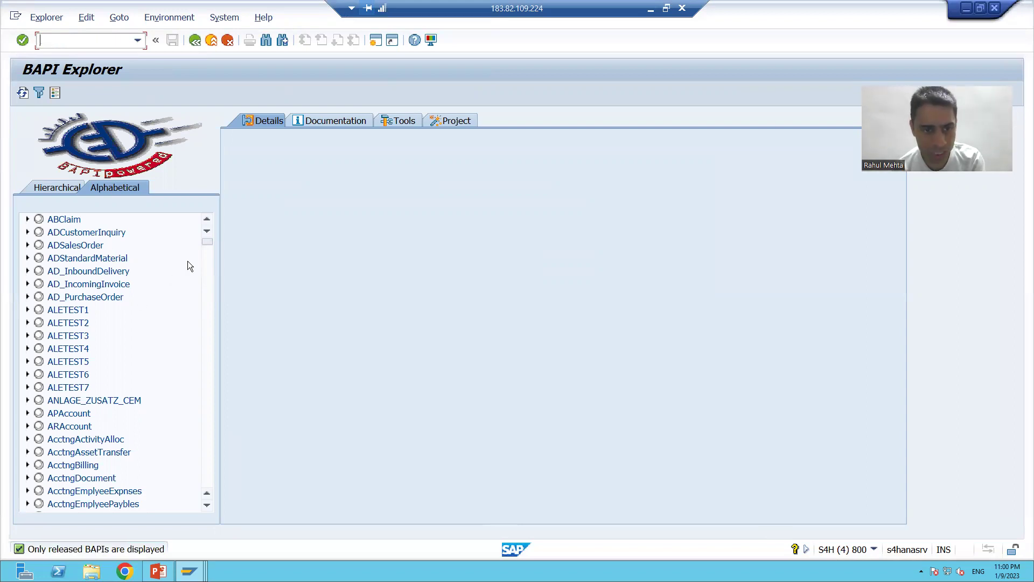
drag(208, 247, 203, 316)
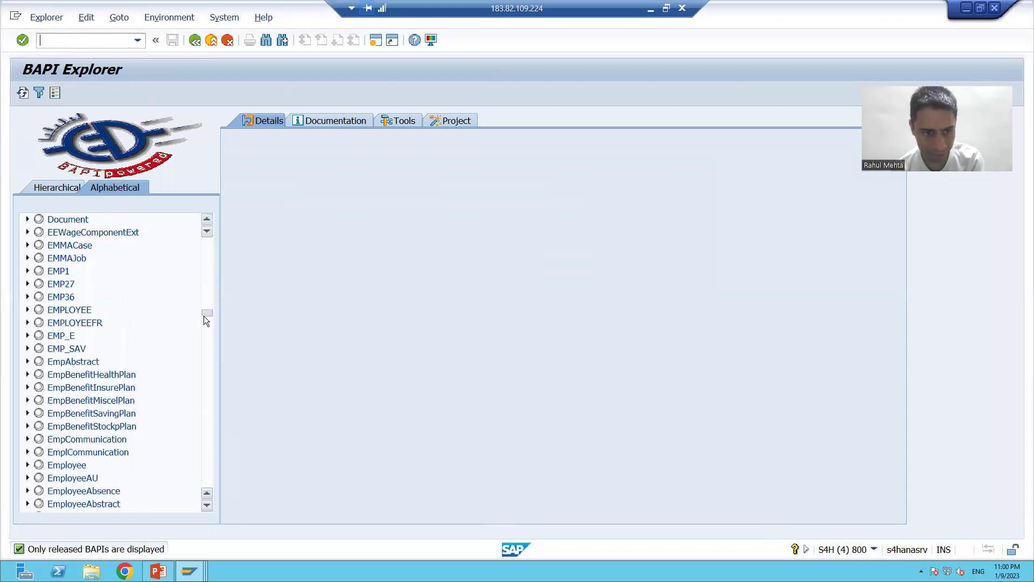
click(69, 310)
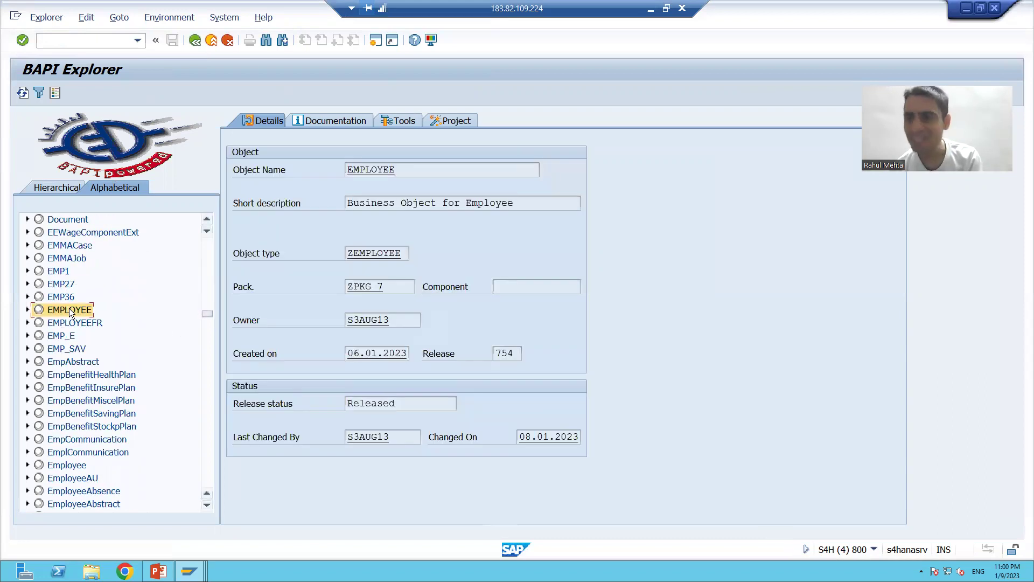
drag(396, 172, 344, 174)
drag(407, 254, 341, 253)
drag(405, 254, 336, 256)
click(365, 177)
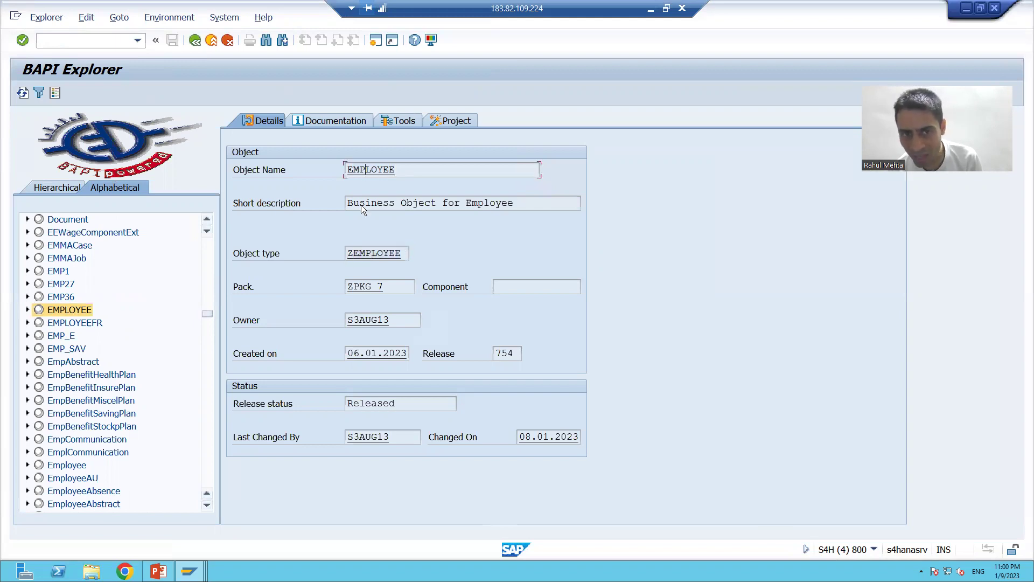
click(359, 169)
click(357, 253)
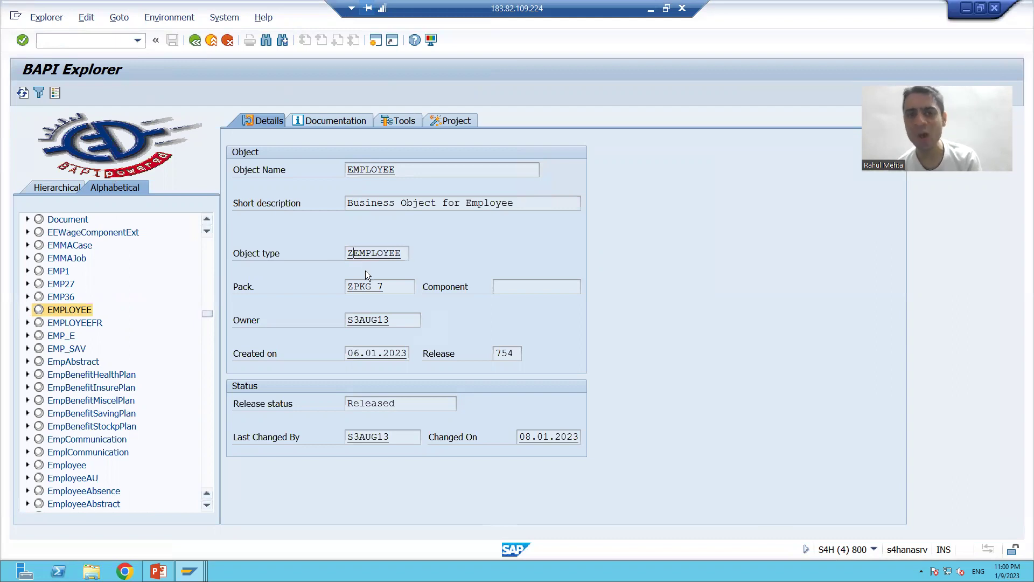
Display the SalesOrder business object in the other BAPI Explorer session and check it against the SALESORDER part of BAPI_SALESORDER_CREATEFROMDAT2
drag(209, 243, 207, 454)
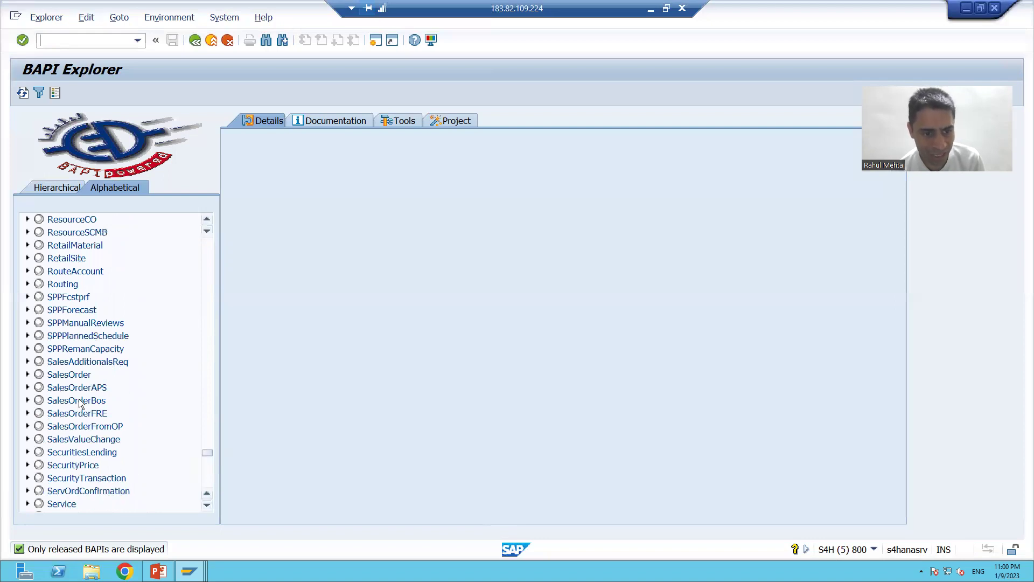
click(75, 375)
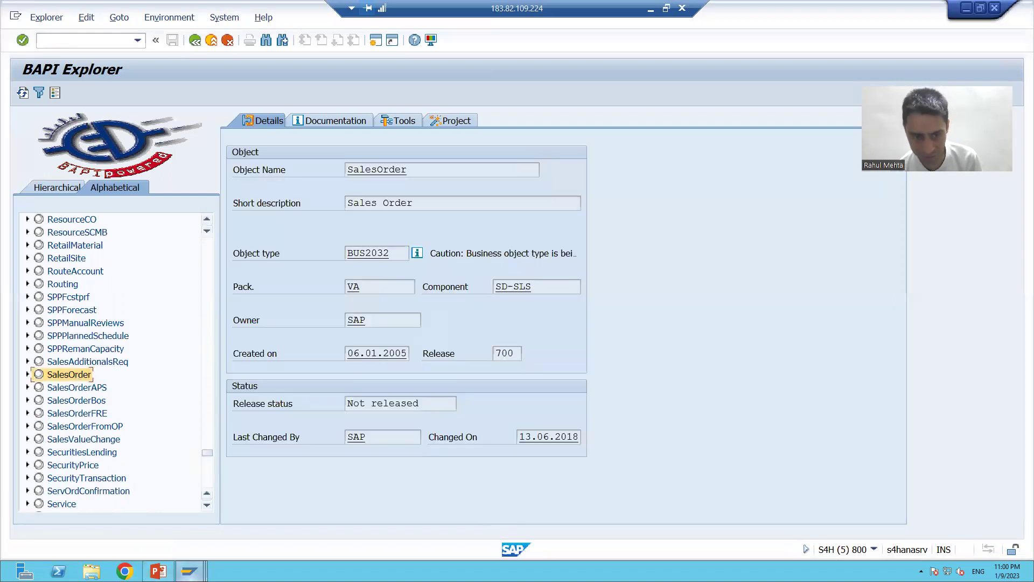
mouse_move(189, 571)
click(310, 518)
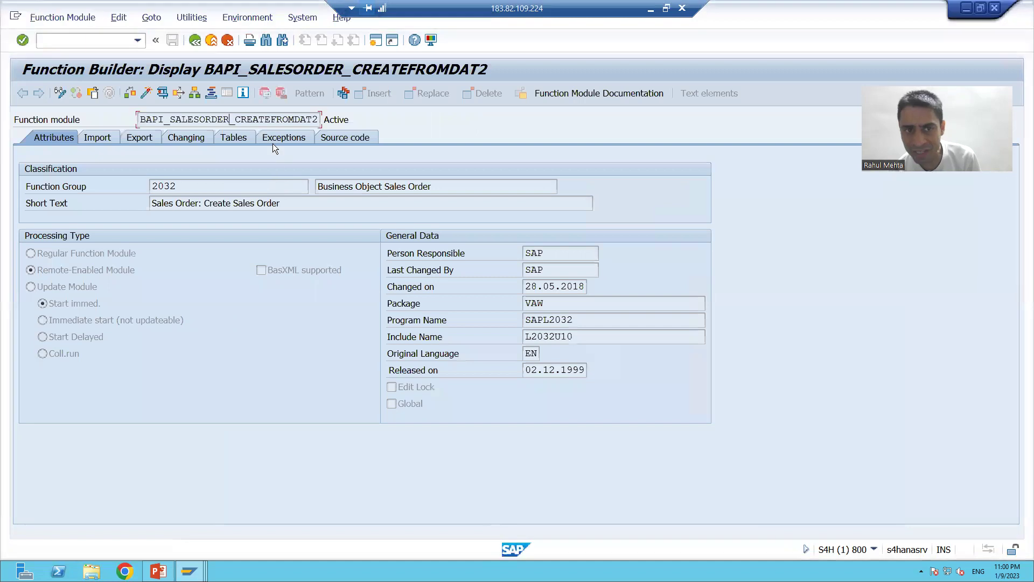
drag(171, 119, 229, 122)
key(alt+Tab)
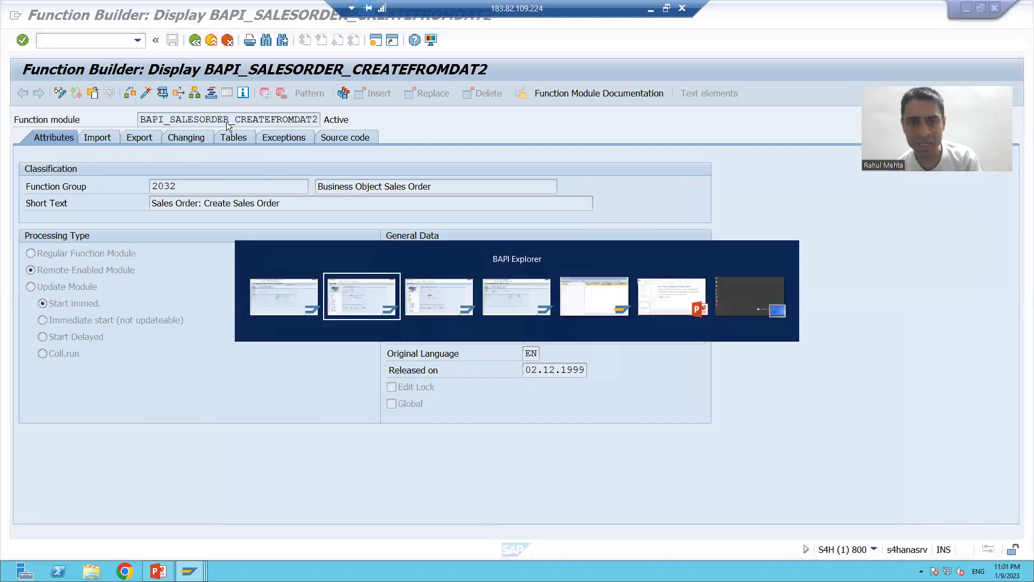
Examine the object name and object type in the SalesOrder business object's details
drag(407, 170, 348, 170)
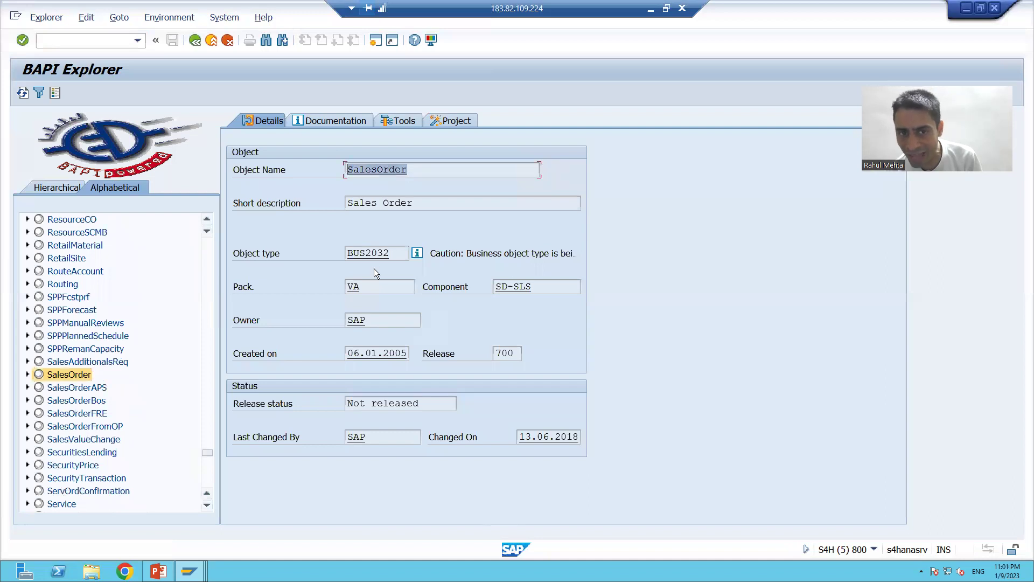
drag(391, 253, 345, 254)
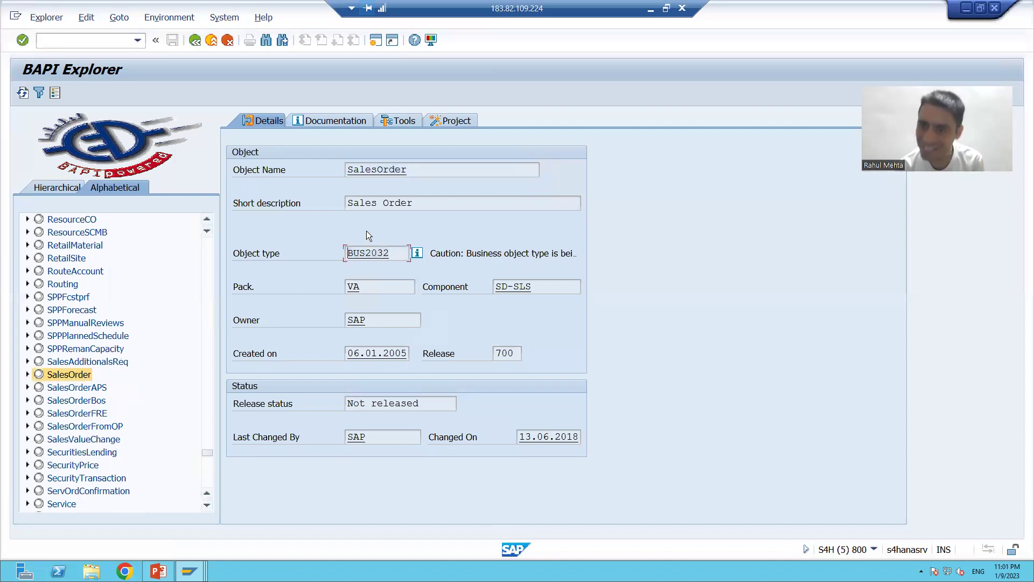
drag(413, 173, 340, 172)
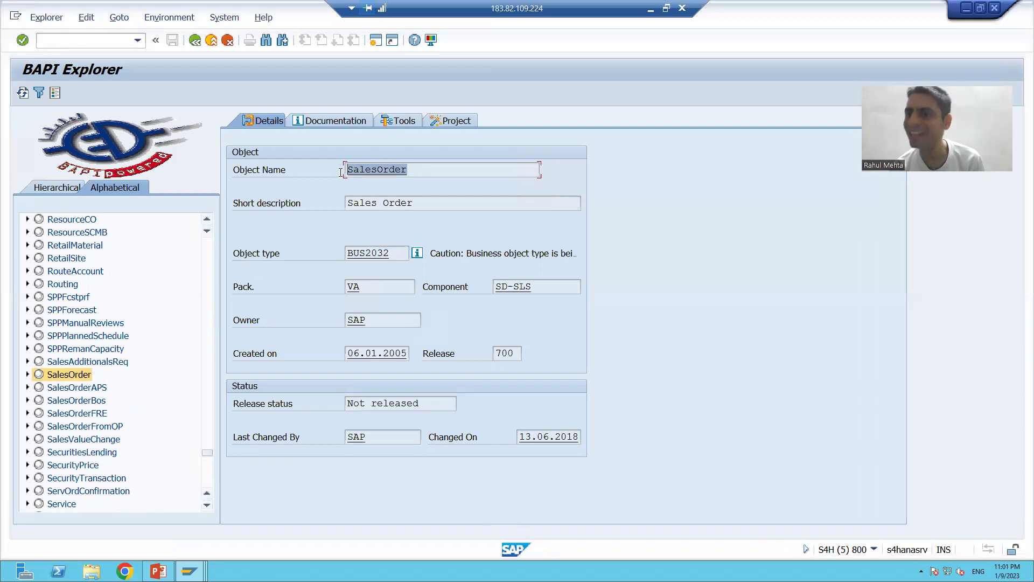
drag(391, 253, 343, 252)
click(359, 257)
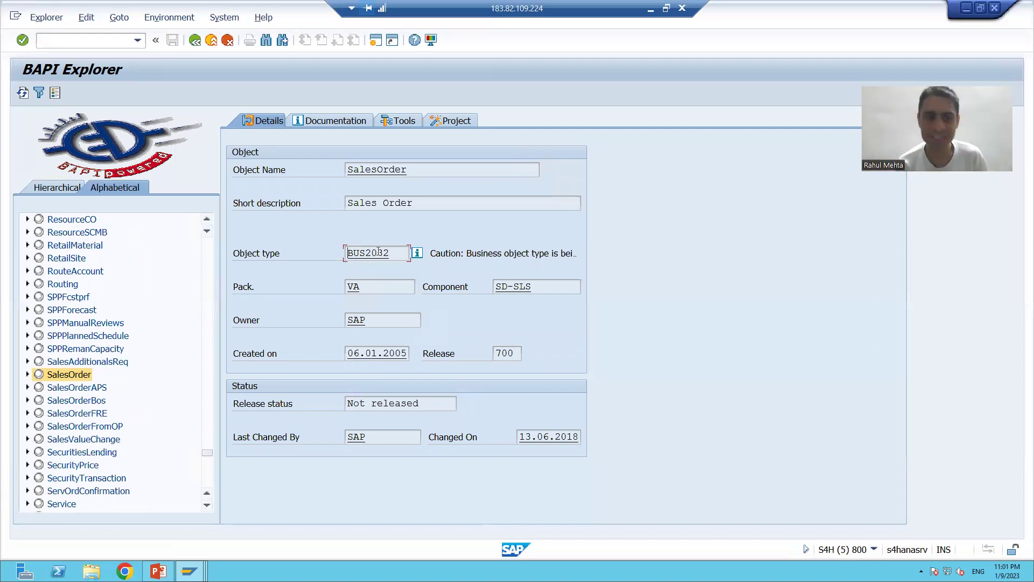
Expand the SalesOrder methods and compare CreateFromDat2 with the method part of the function module name BAPI_SALESORDER_CREATEFROMDAT2
click(26, 375)
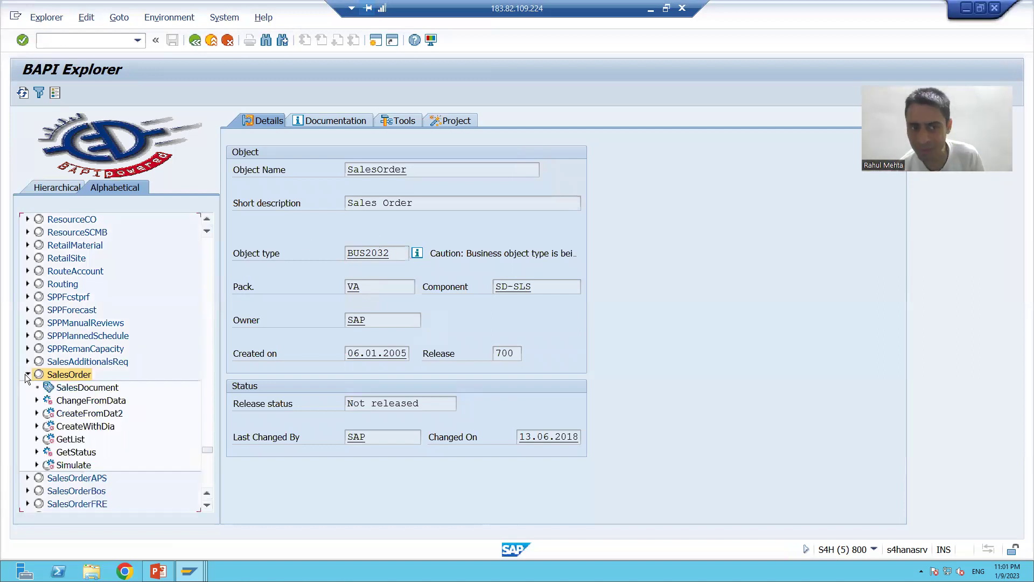
double_click(97, 414)
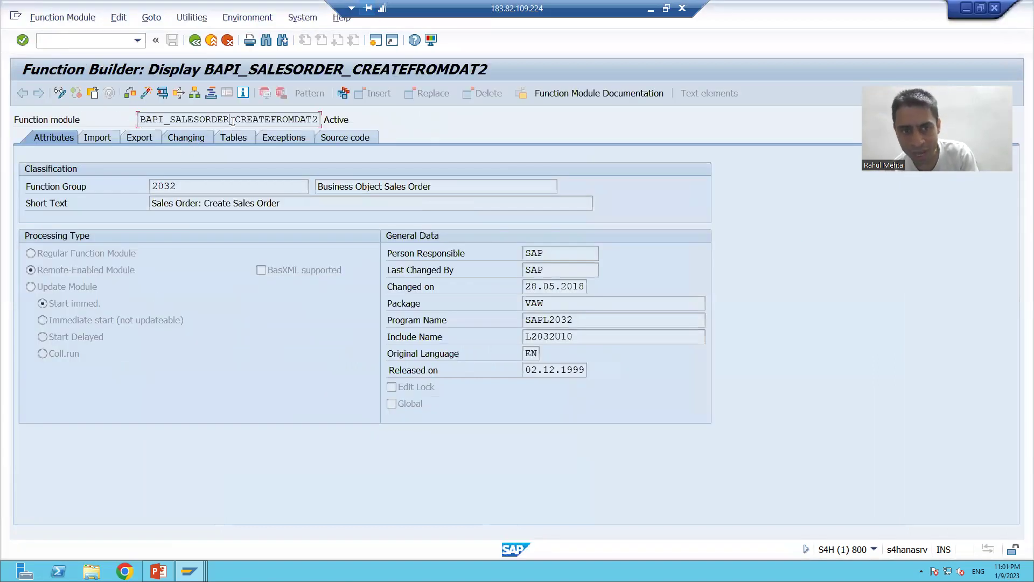
drag(235, 119, 320, 120)
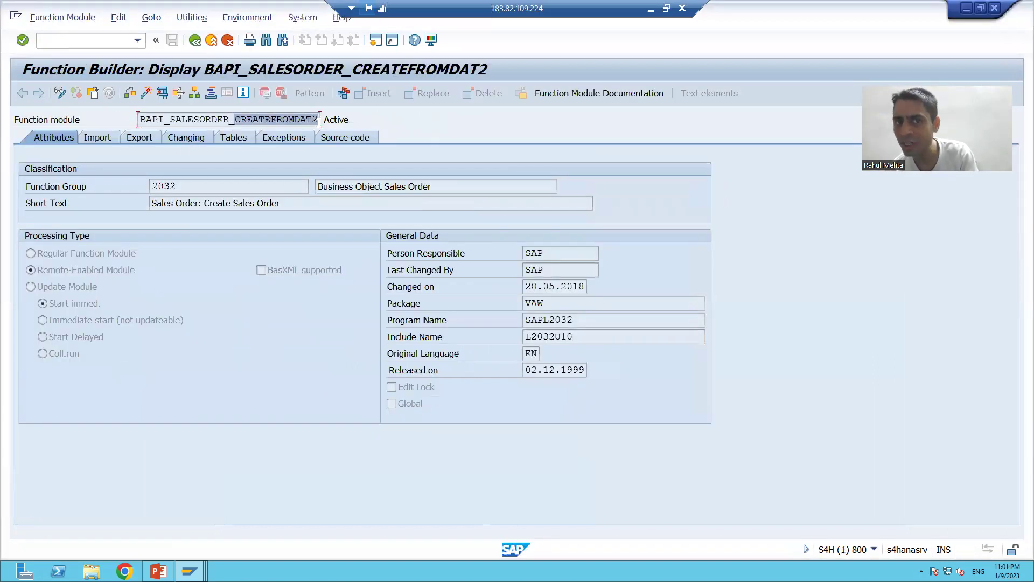
click(292, 120)
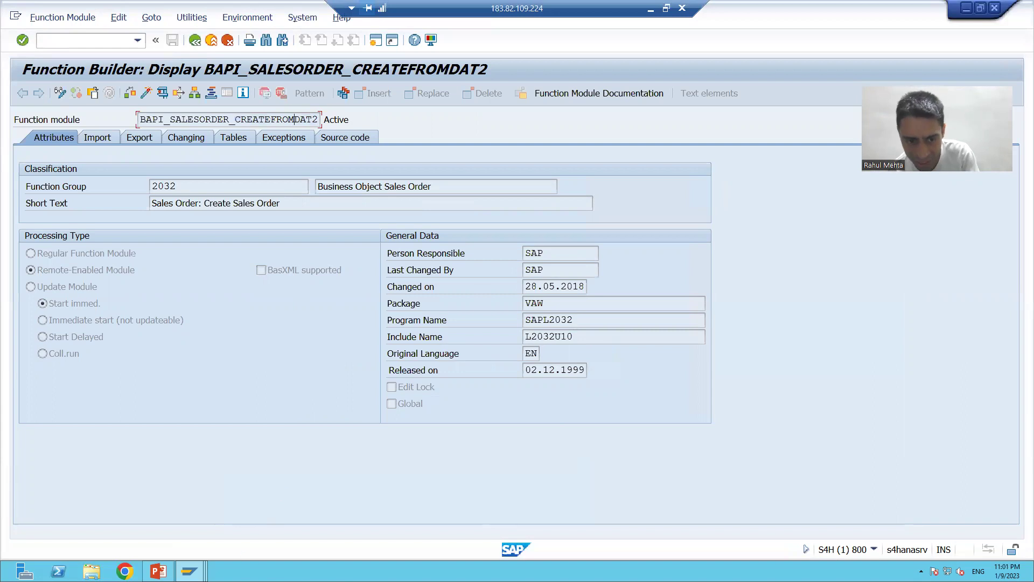
Check the name ZBAPI_EMPLOYEE_CREATE in Function Builder and display the CREATE method of the EMPLOYEE business object in BAPI Explorer
mouse_move(190, 570)
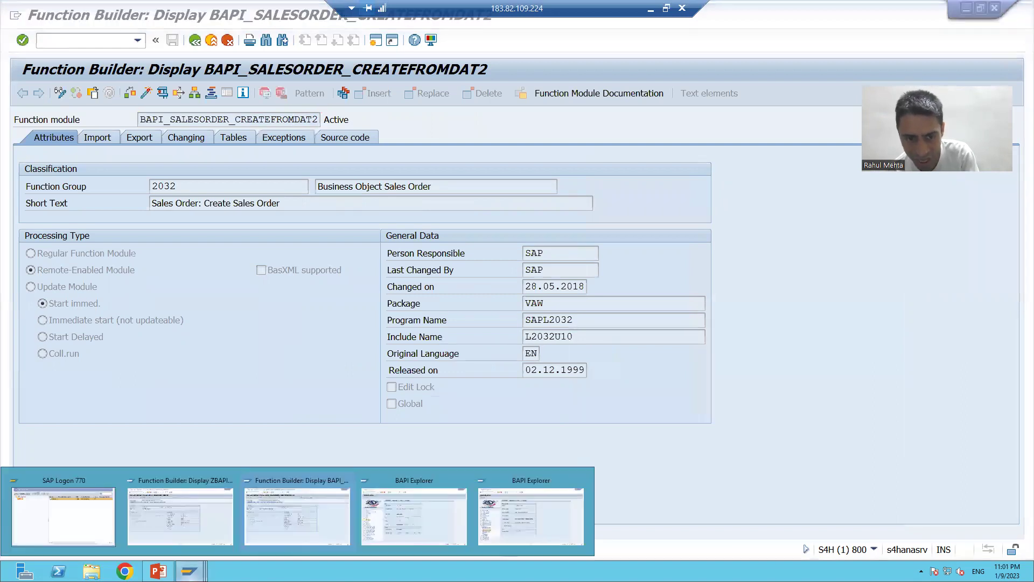
click(200, 494)
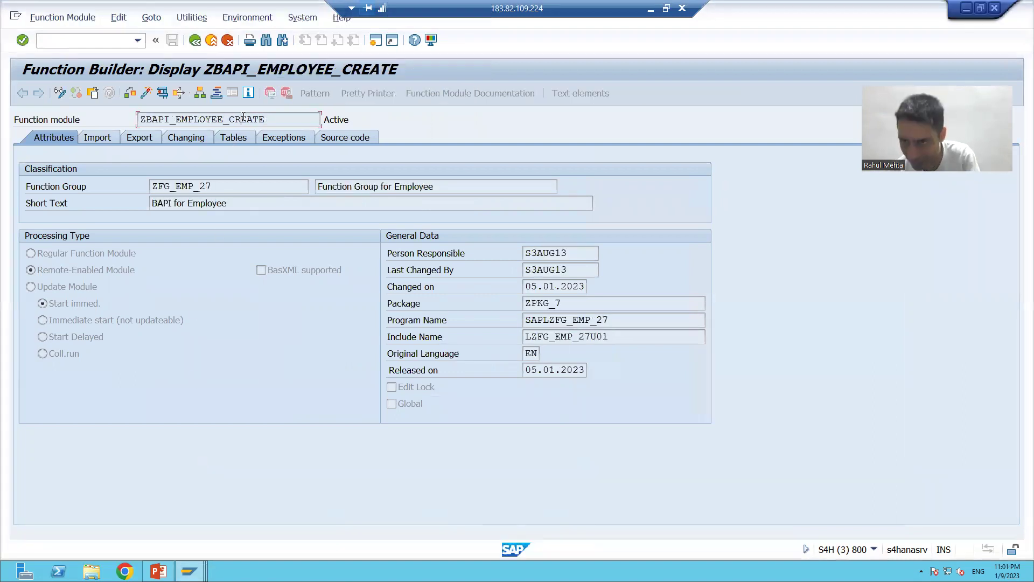
mouse_move(189, 570)
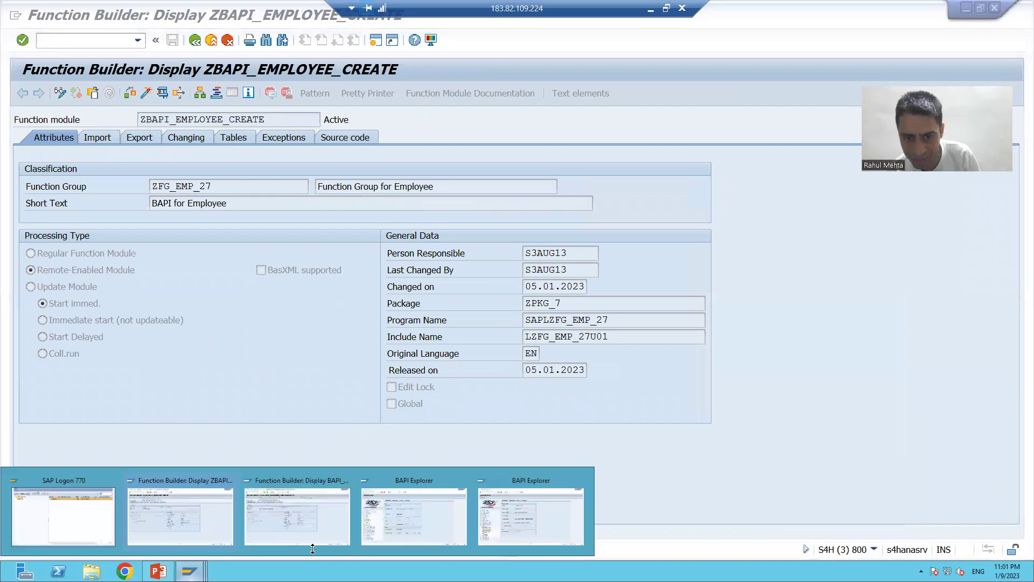
click(406, 525)
click(28, 309)
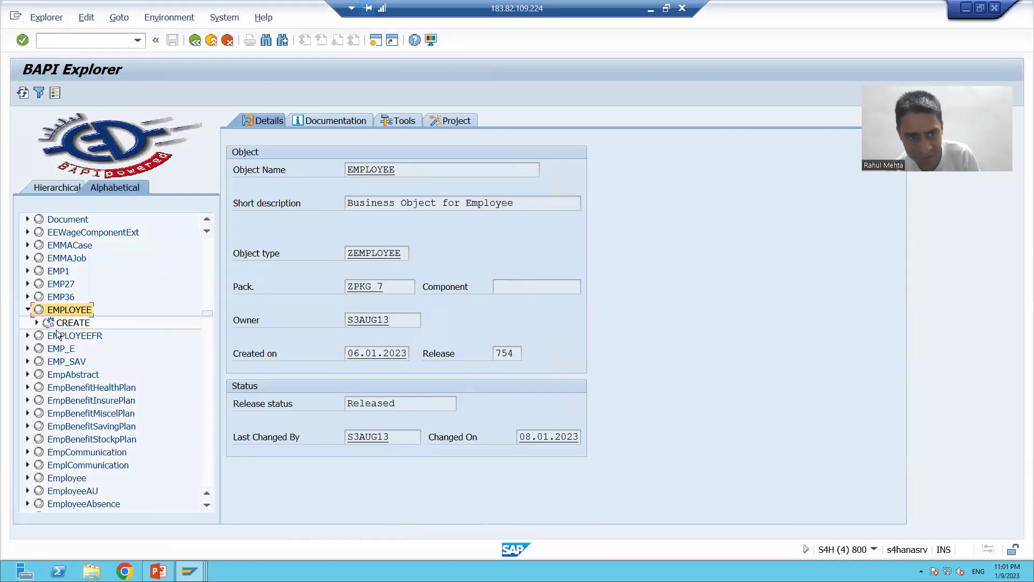
click(65, 324)
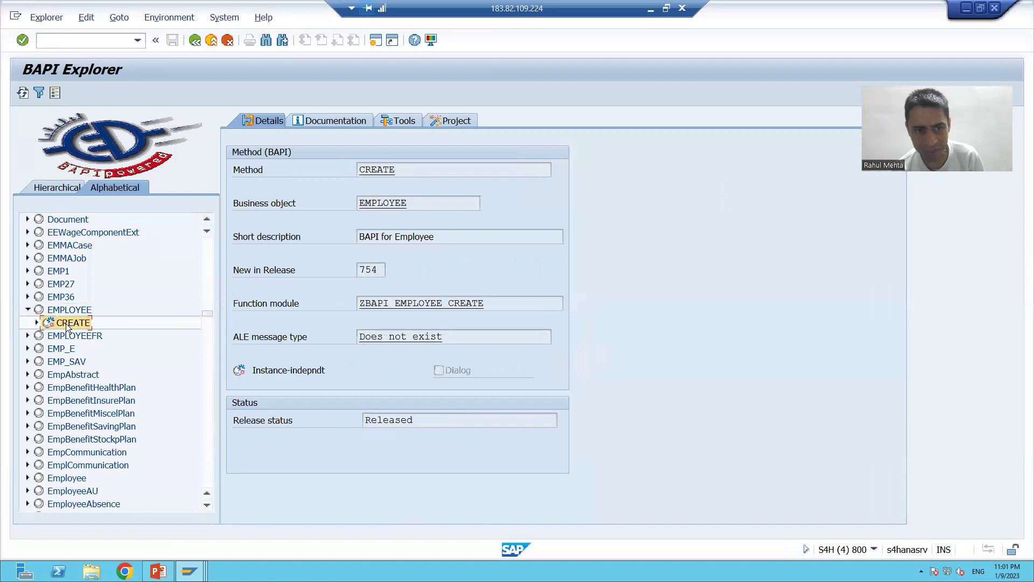
Compare the CREATE method's name and business object with its assigned function module name
click(404, 203)
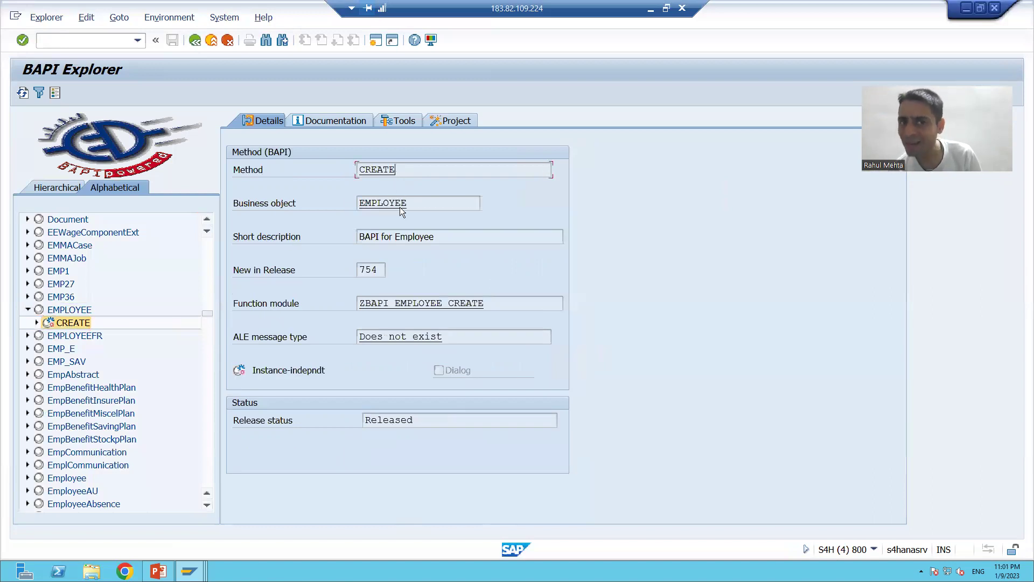
drag(485, 304, 372, 303)
click(372, 304)
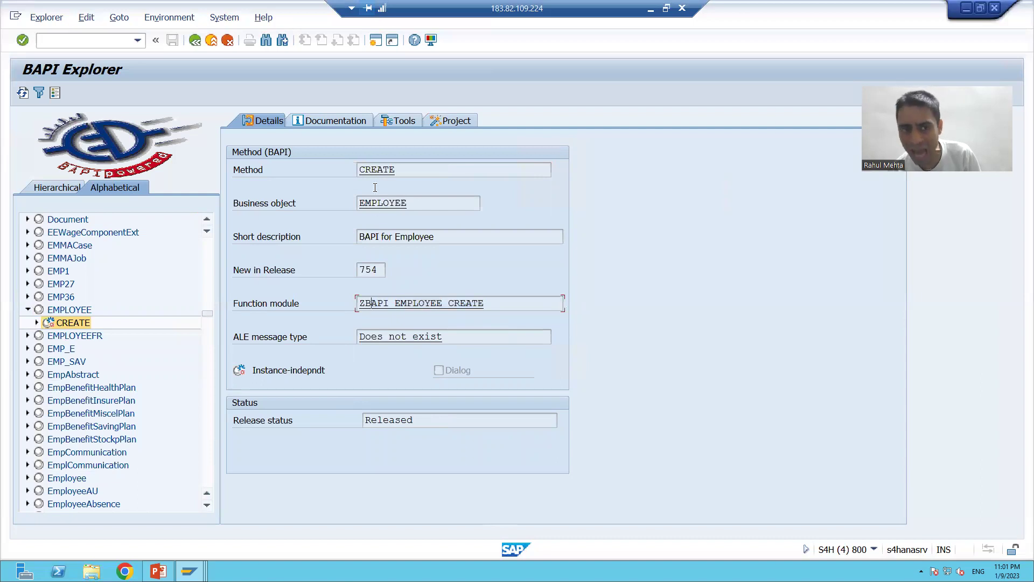
click(382, 203)
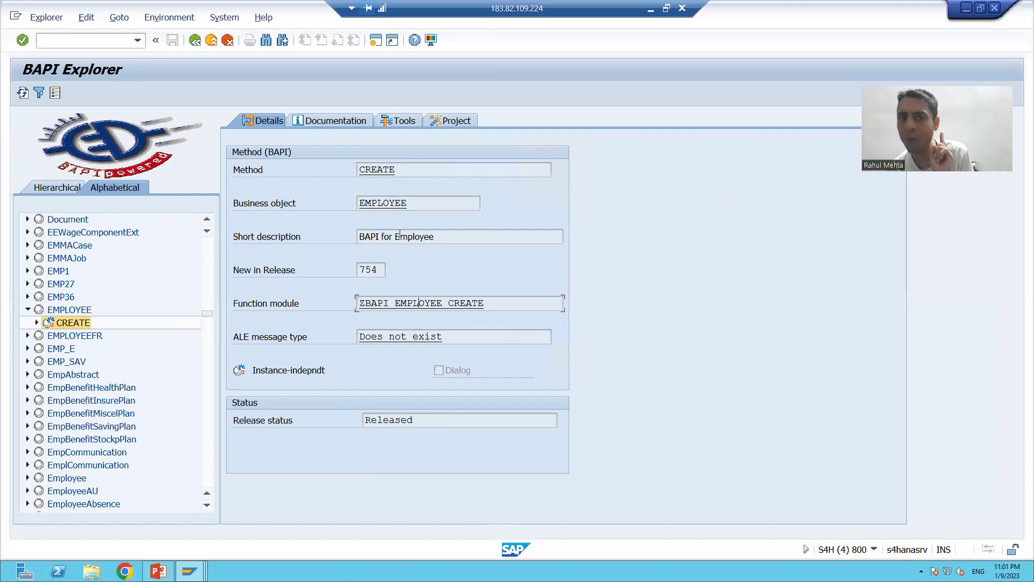
drag(403, 173, 351, 171)
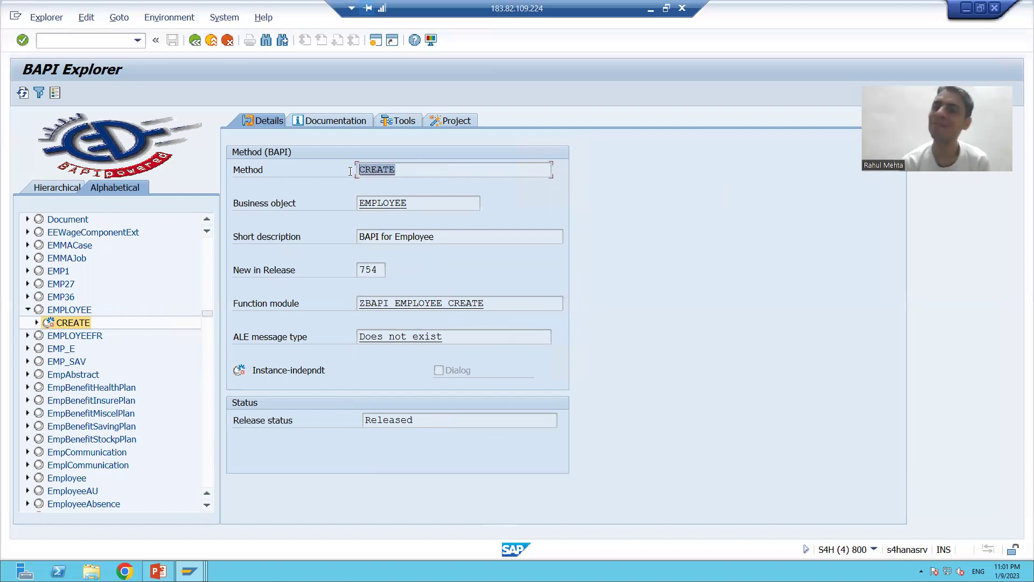
click(351, 171)
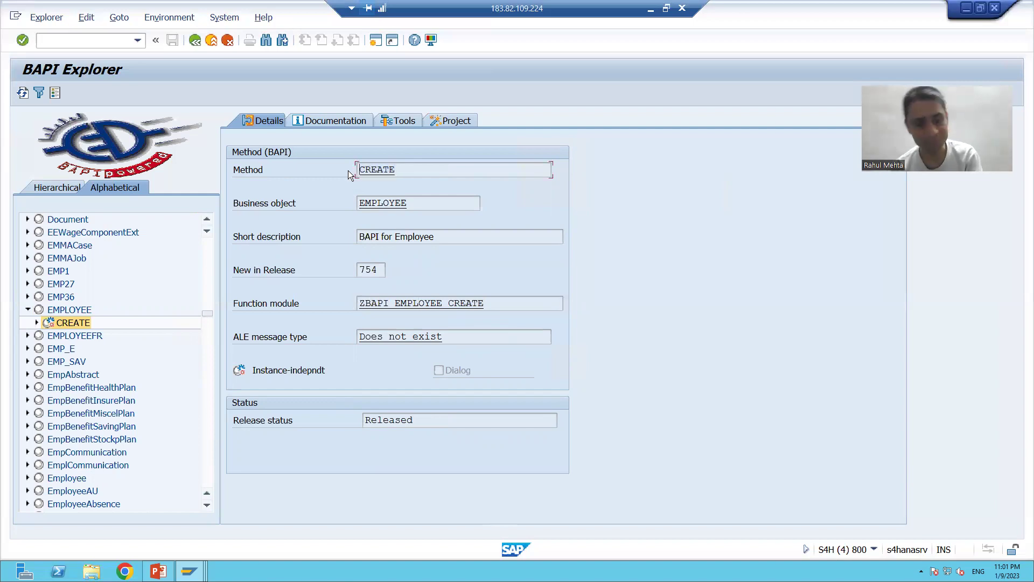
Compare the SalesOrder object's CreateFromDat2 method name with its function module BAPI_SALESORDER_CREATEFROMDAT2 in the other BAPI Explorer session
double_click(348, 170)
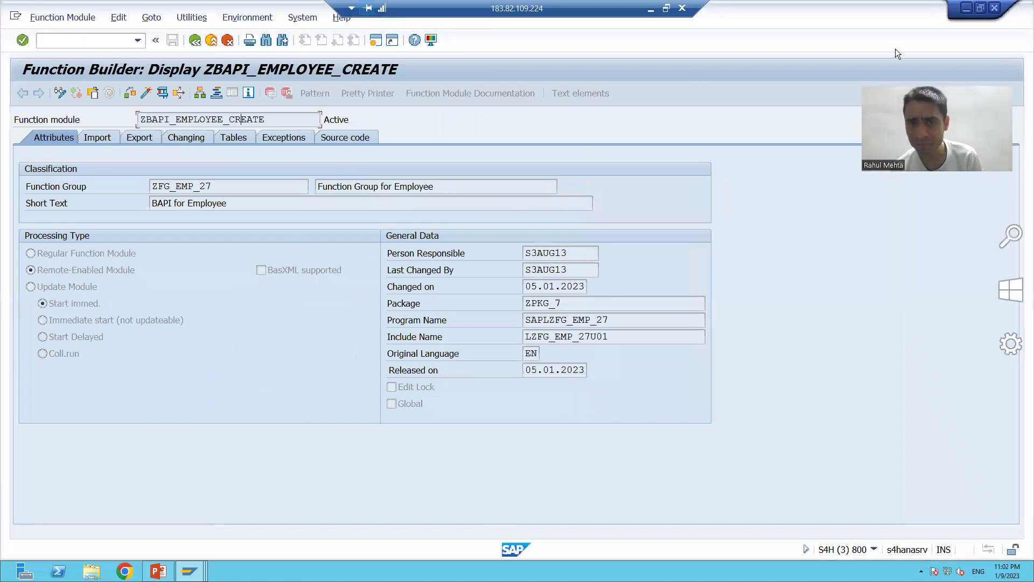
click(189, 571)
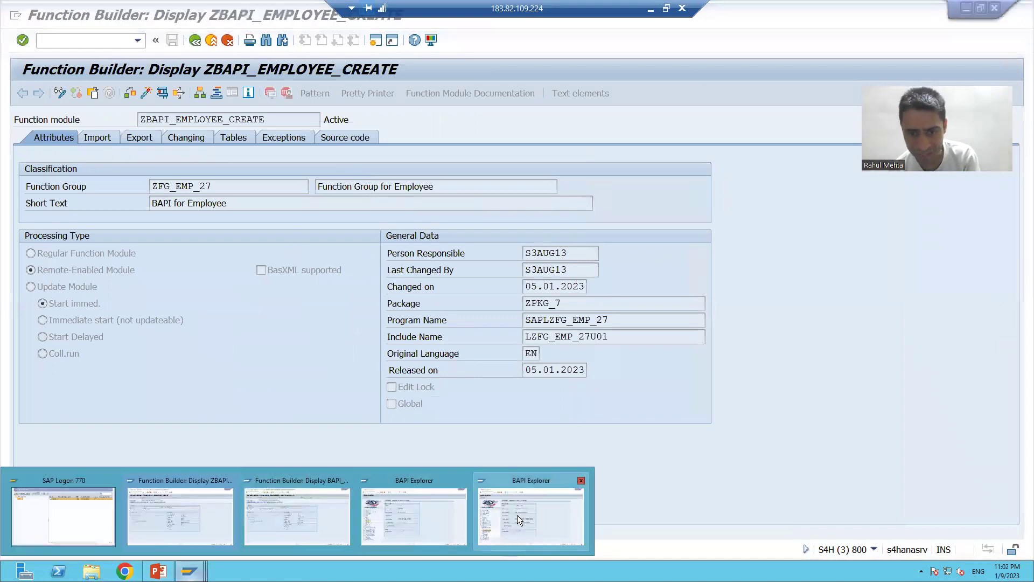
click(517, 515)
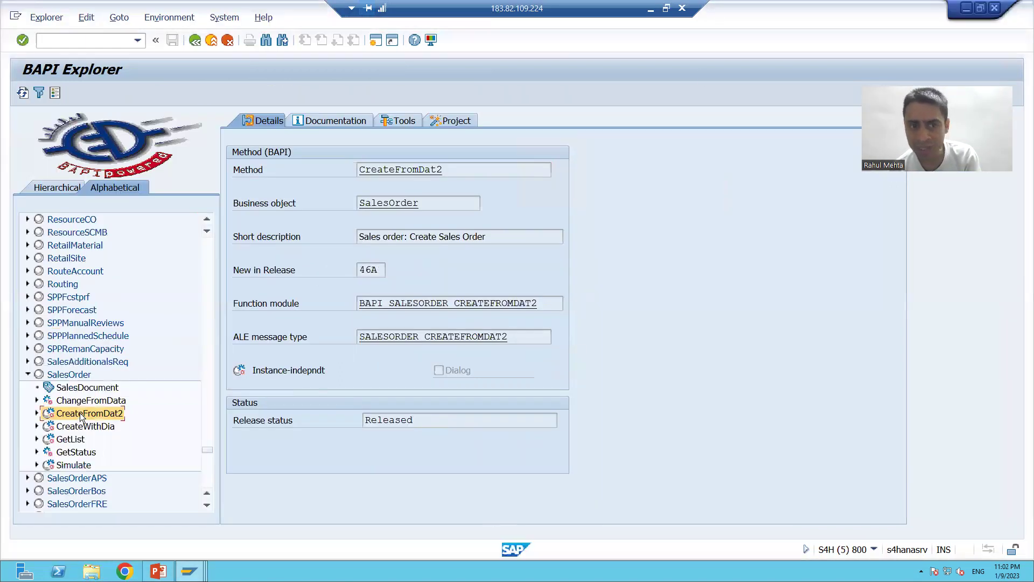
drag(542, 303, 352, 296)
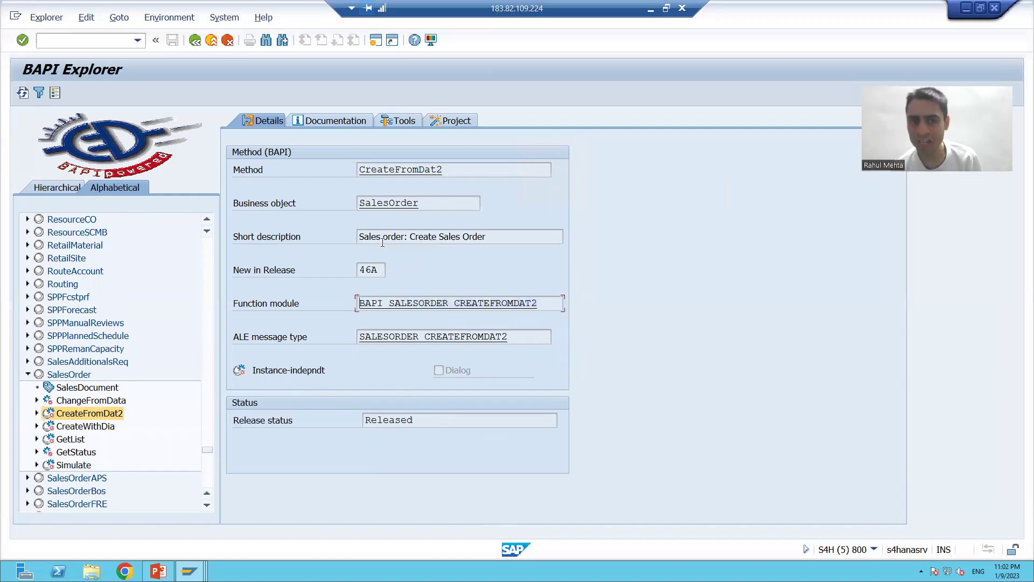
click(426, 302)
drag(445, 168, 334, 170)
click(334, 170)
drag(450, 168, 341, 168)
click(347, 174)
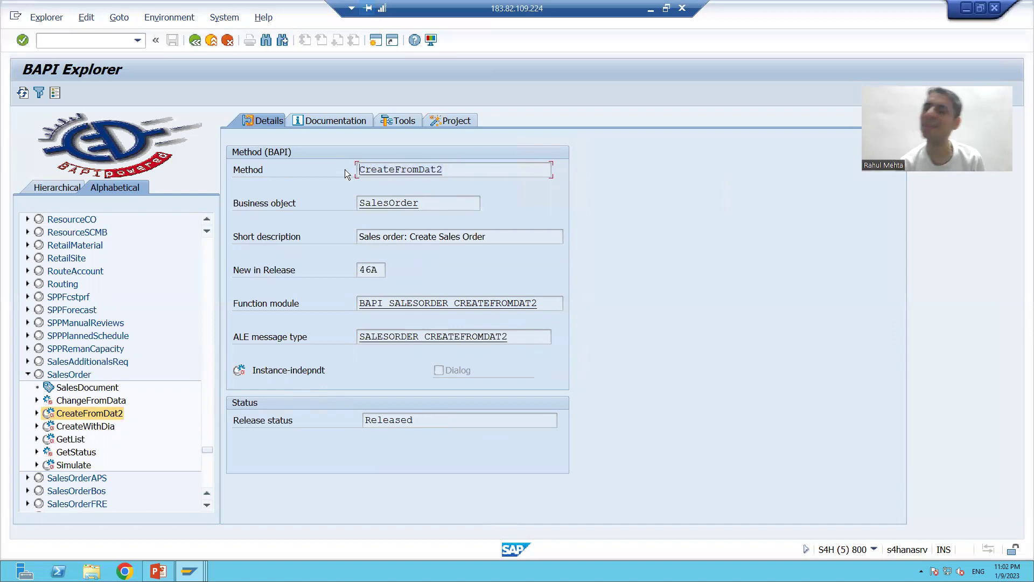
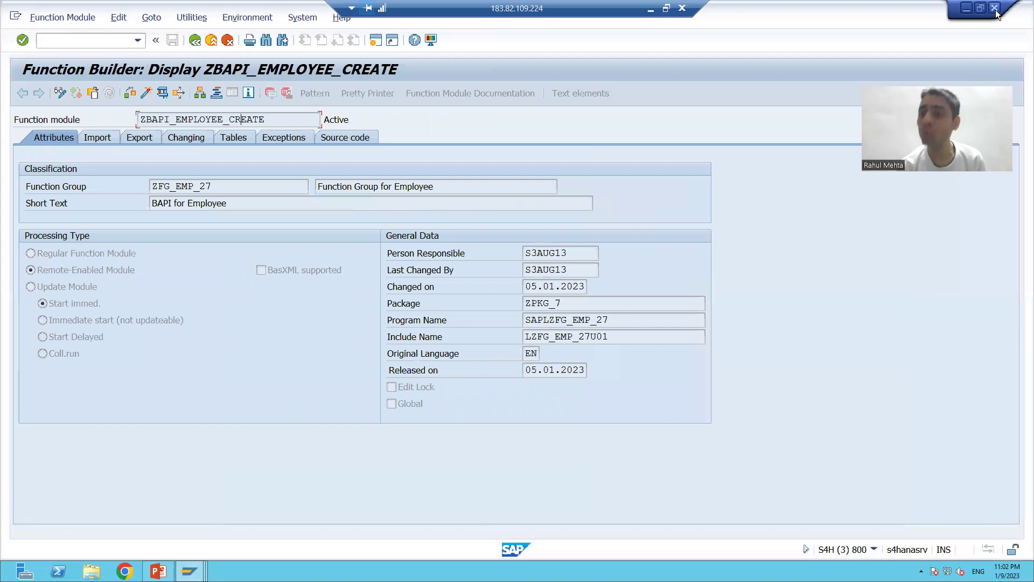
Bring up the remaining Function Builder session and close it, leaving the EMPLOYEE business object details in BAPI Explorer on screen
mouse_move(189, 571)
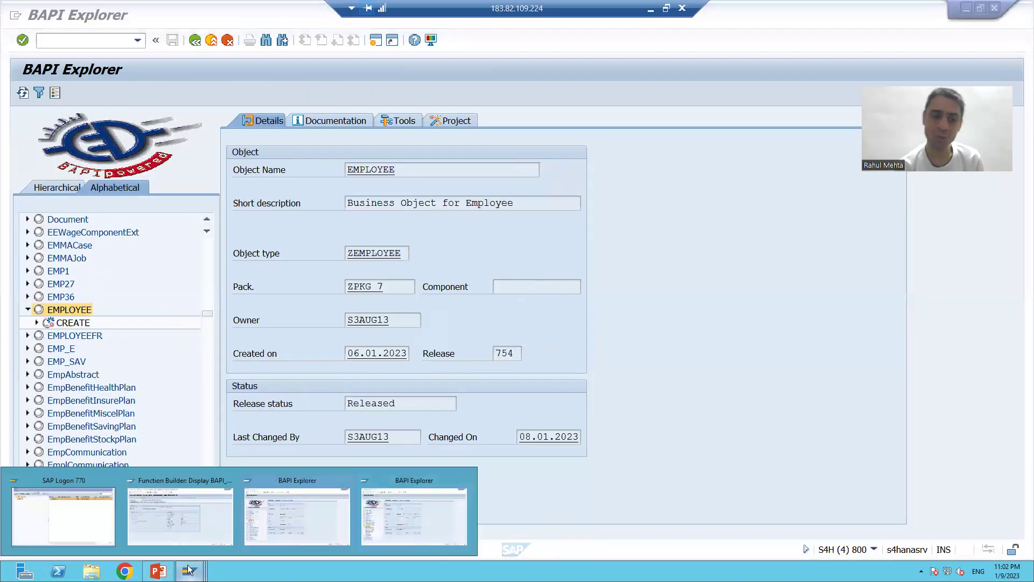
click(195, 523)
click(996, 8)
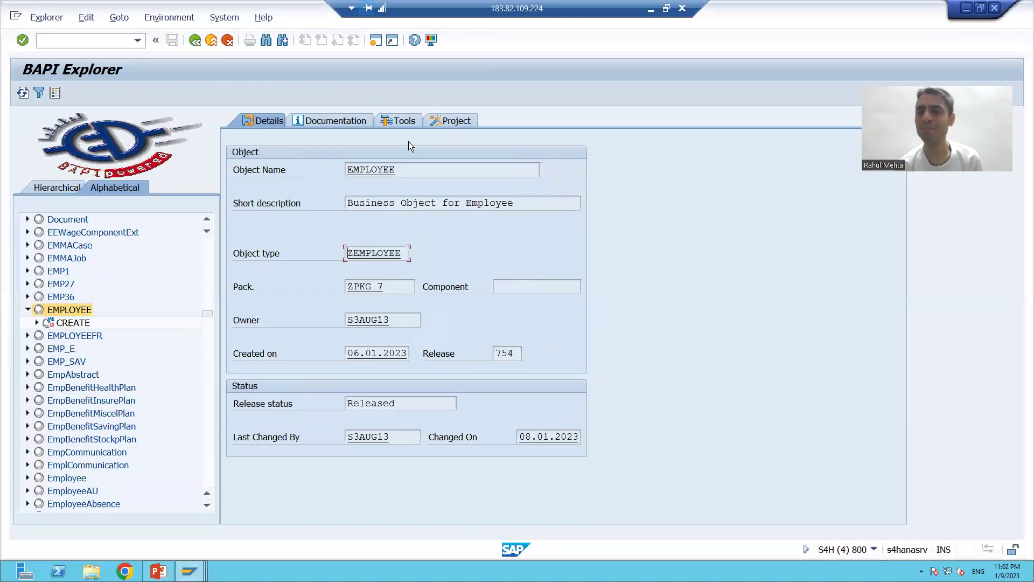
Open Business Object Builder (SWO1) in a new session and enter object type ZEMPLOYEE, checking it against the EMPLOYEE details in BAPI Explorer
text(/oswo1)
key(Return)
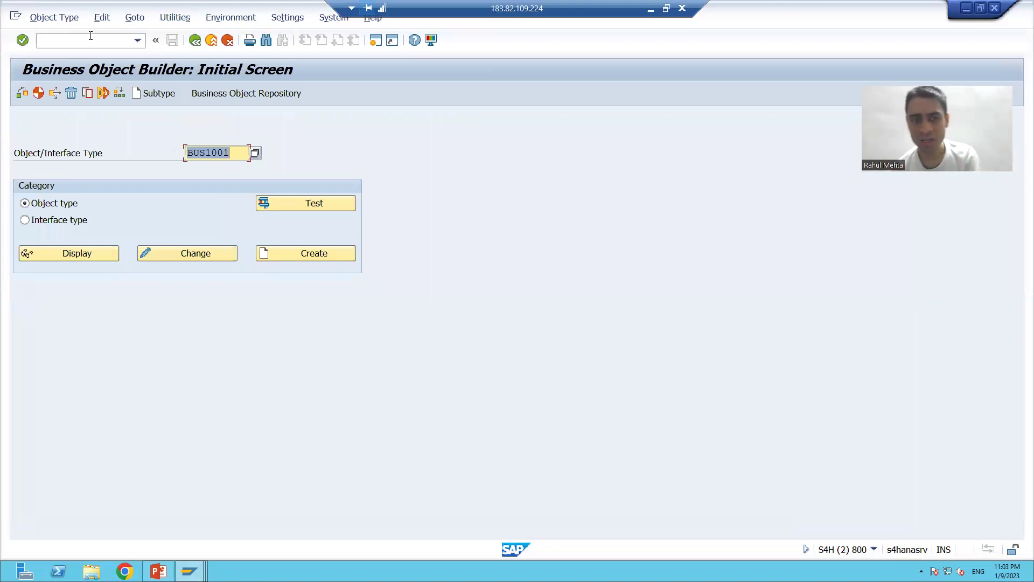
key(BackSpace)
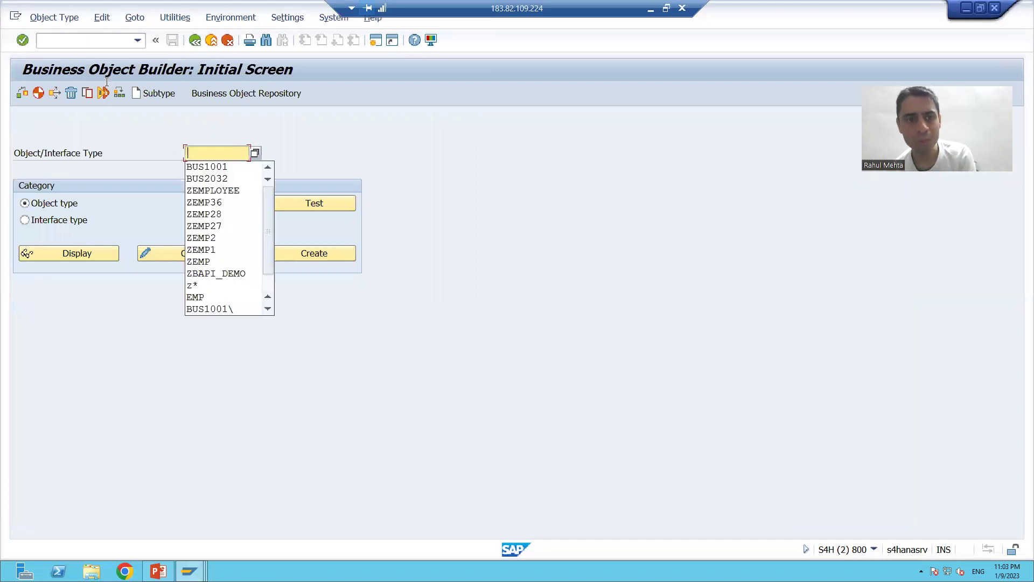
click(204, 193)
key(alt+Tab)
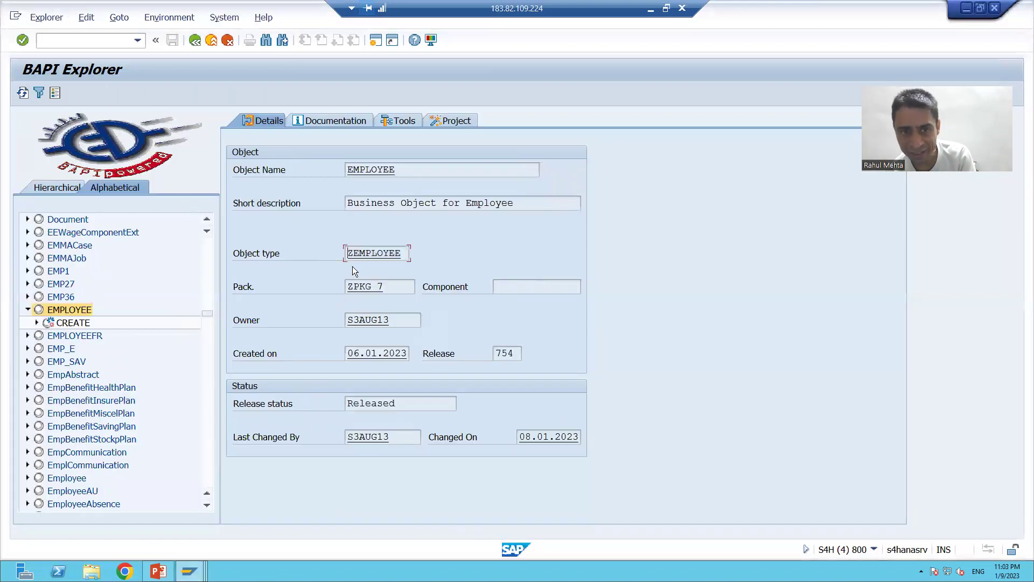
drag(404, 253, 346, 254)
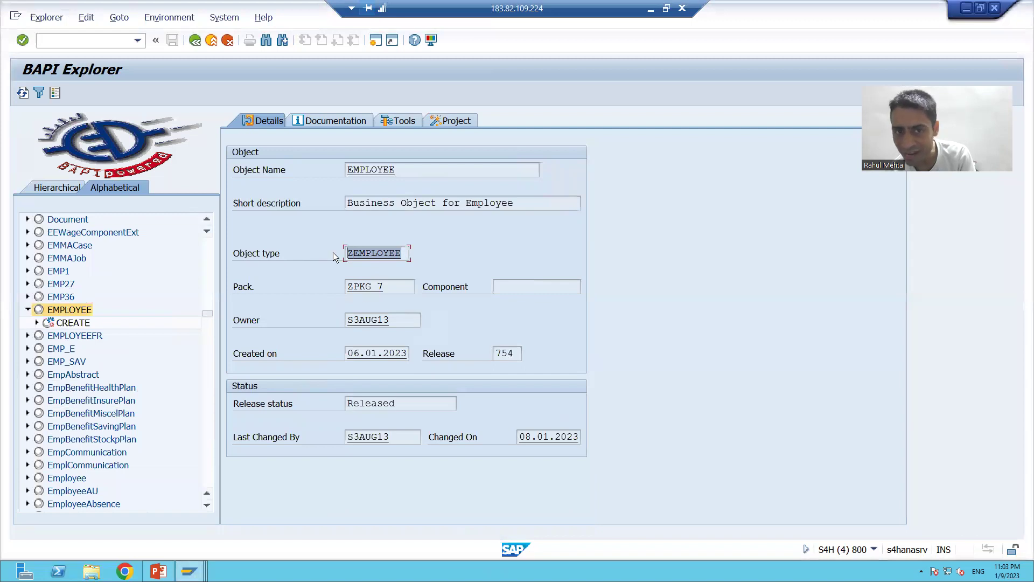
key(alt+Tab)
Try to open a second Business Object Builder session with transaction SWO1
click(66, 37)
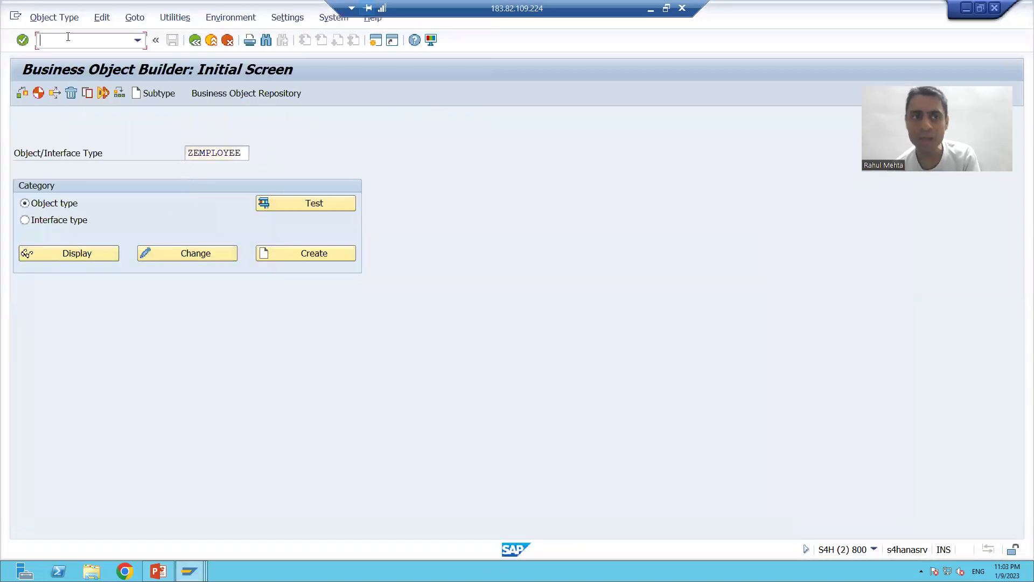
click(189, 571)
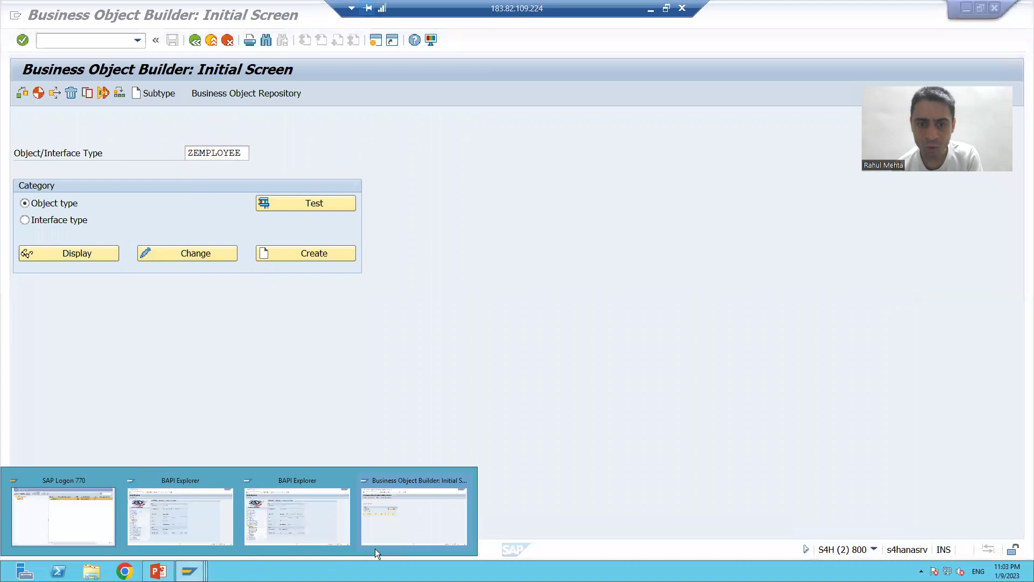
click(43, 36)
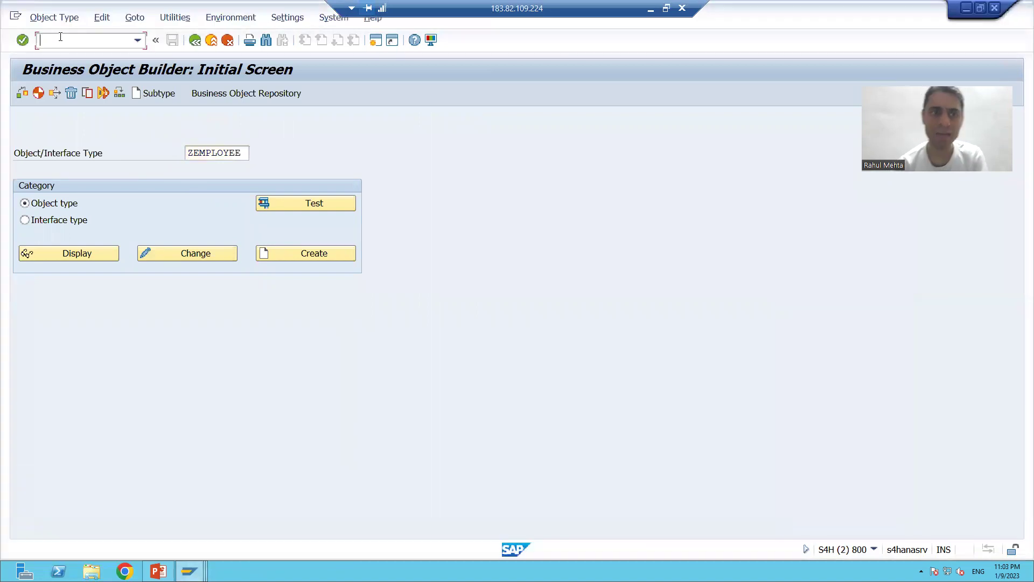
text(/os)
text(we2)
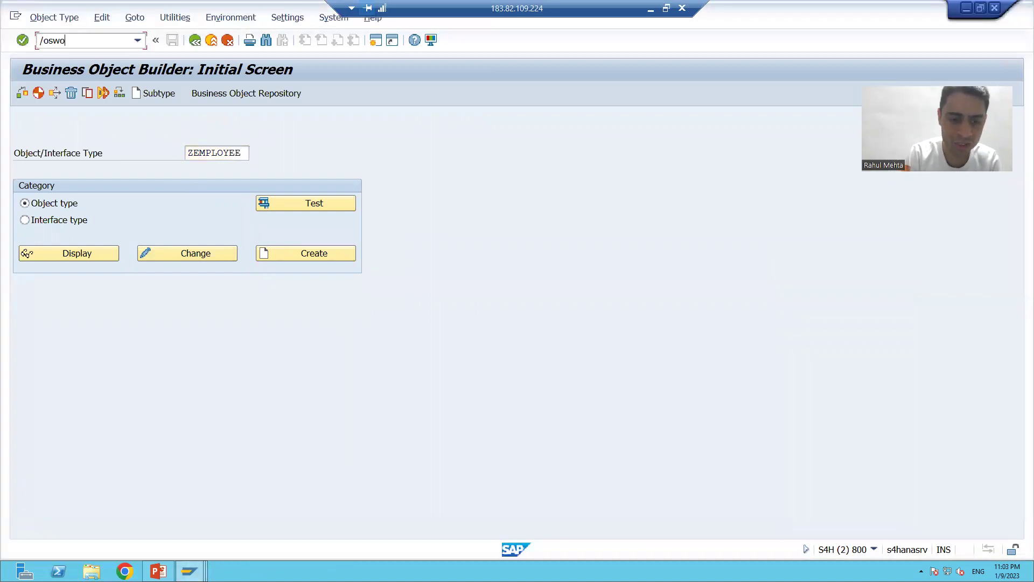
key(Return)
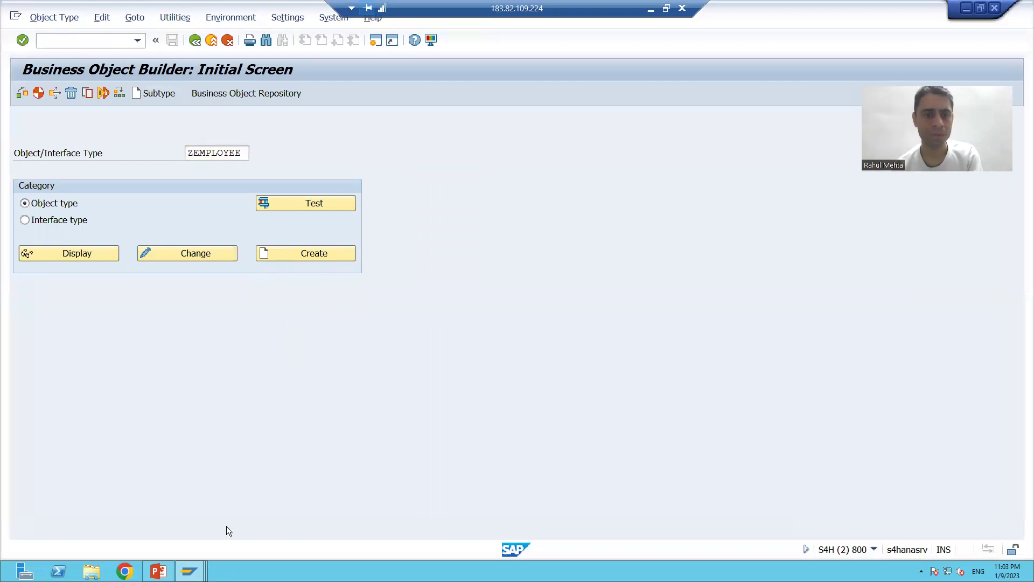
Check the object type of the SalesOrder business object in its BAPI Explorer details
mouse_move(190, 570)
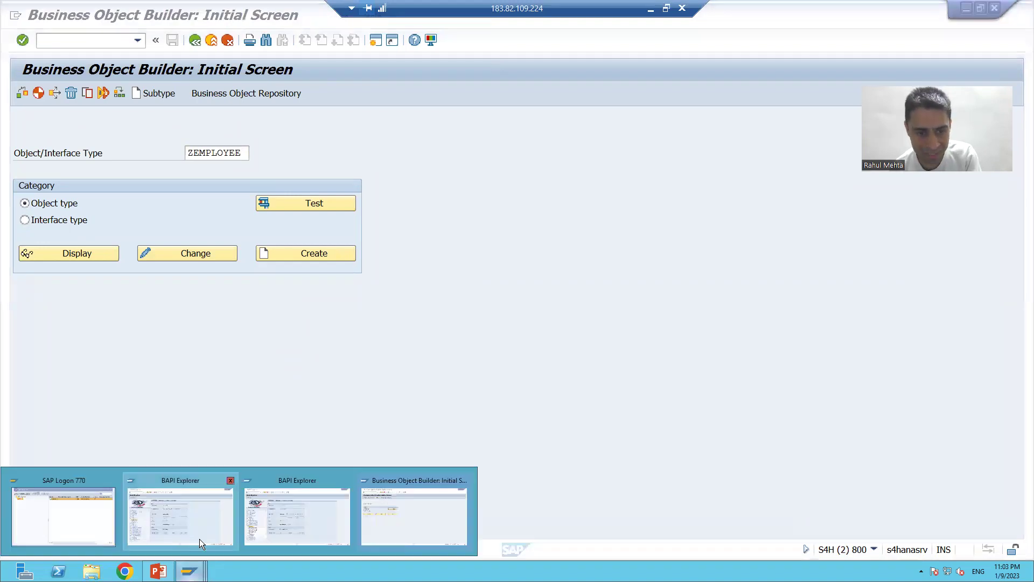
click(301, 534)
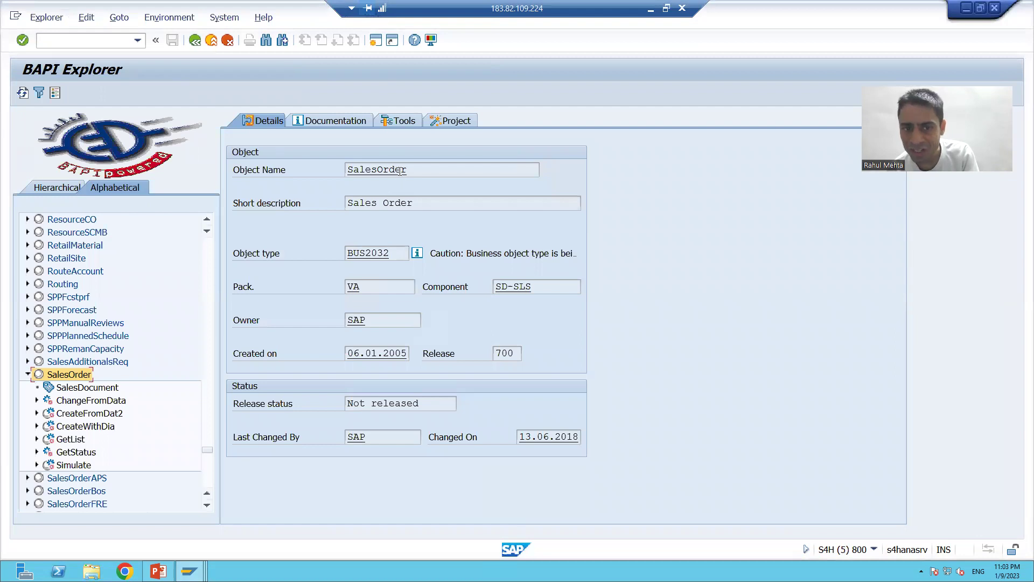
drag(389, 256, 346, 253)
click(345, 253)
click(346, 253)
mouse_move(189, 570)
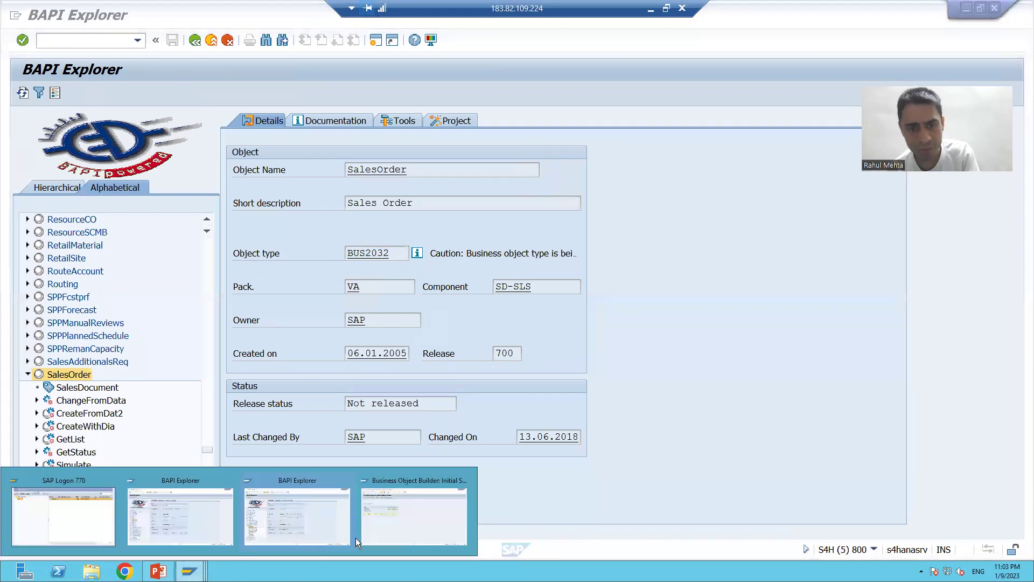
Try again to start transaction SWO1 in an additional session from Business Object Builder
click(403, 518)
click(60, 39)
text(/)
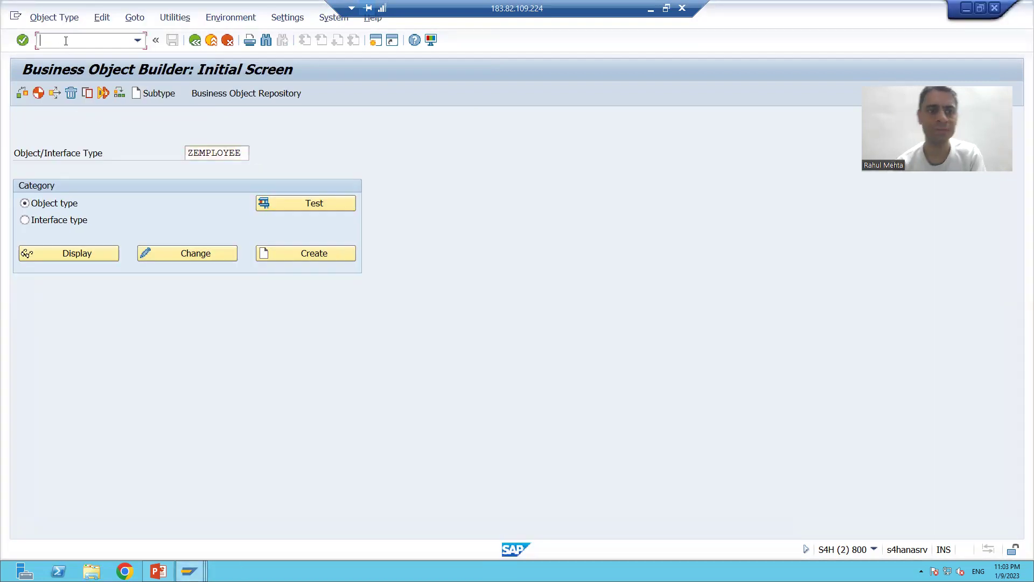
text(oswo1)
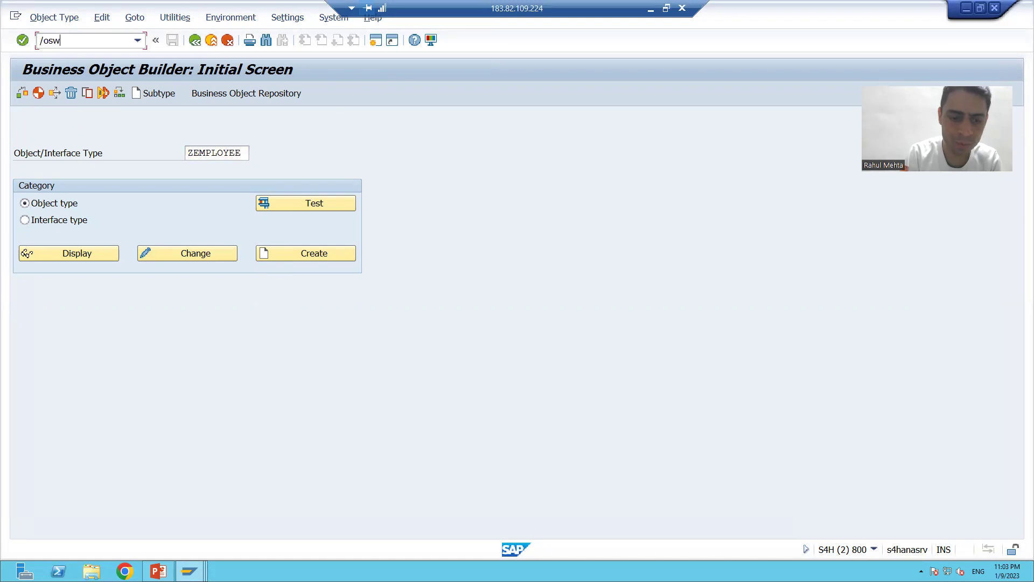
key(Return)
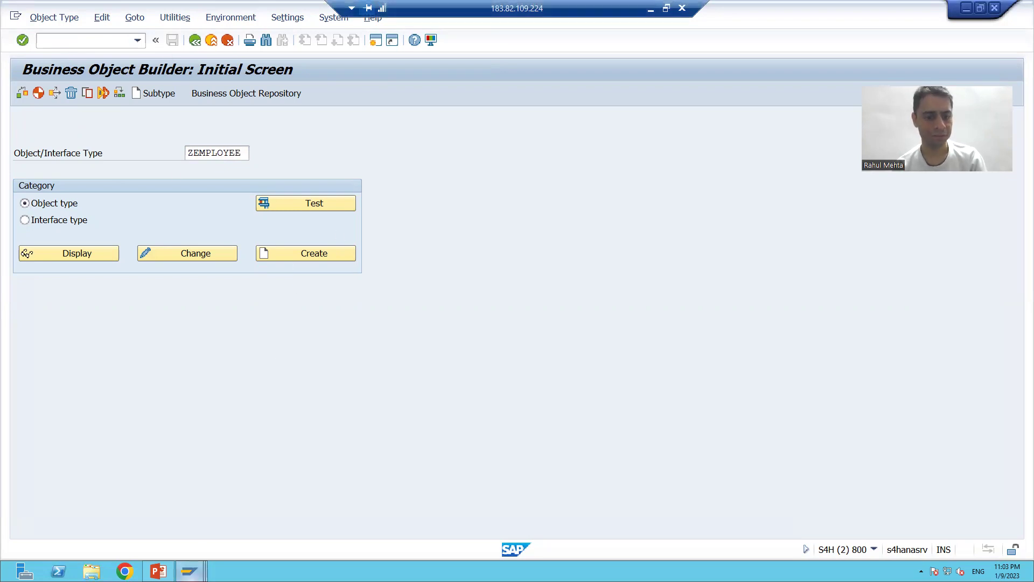
Close the BAPI Explorer session showing EMPLOYEE and open another Business Object Builder session
mouse_move(189, 570)
click(181, 538)
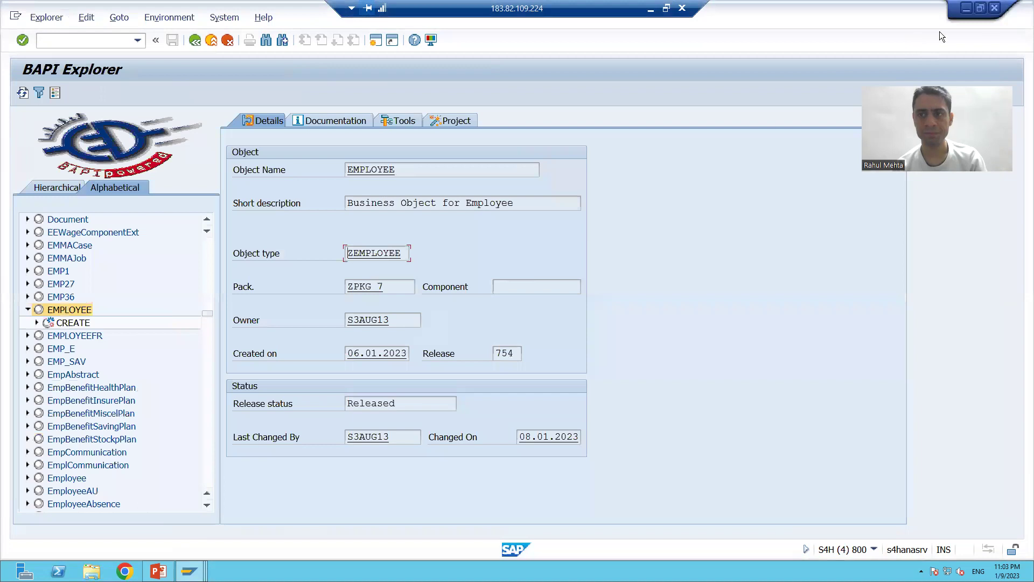
key(alt+Tab)
click(40, 39)
key(Return)
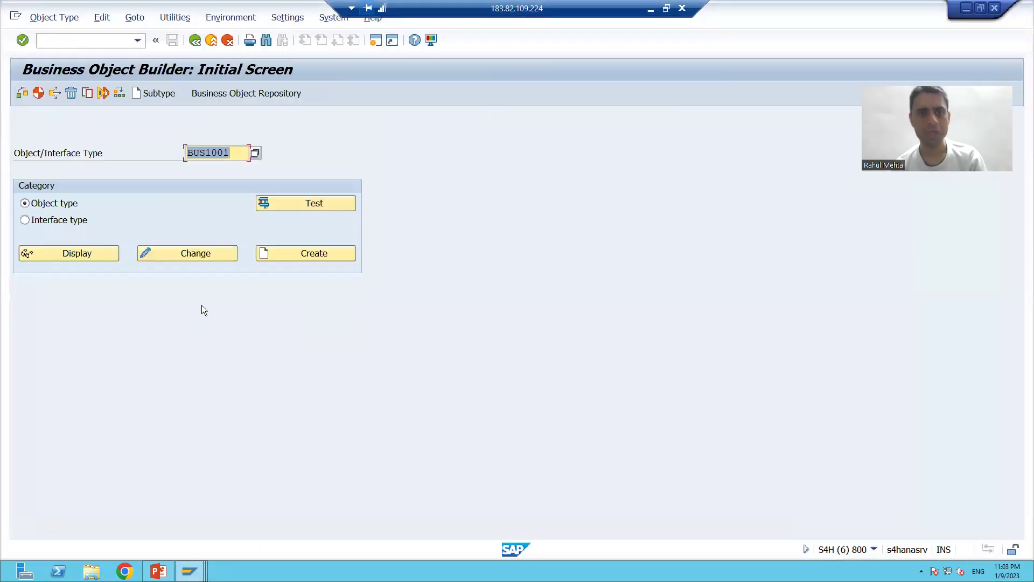
Set the object type to BUS2032 in the new Business Object Builder session and display it
click(245, 151)
key(BackSpace)
key(BackSpace)
key(BackSpace)
key(BackSpace)
key(BackSpace)
key(BackSpace)
key(BackSpace)
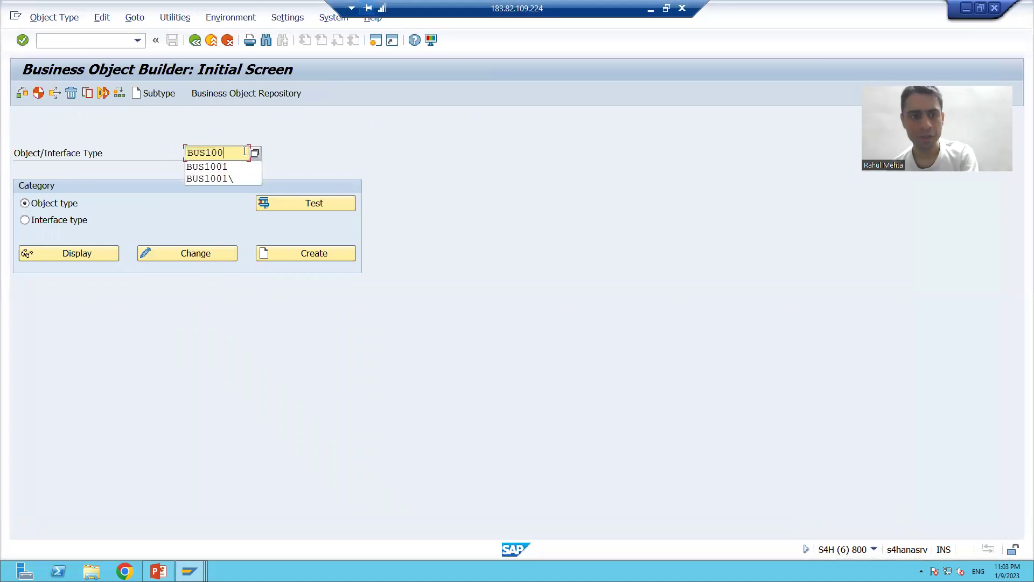
key(Down)
key(Down)
key(Down)
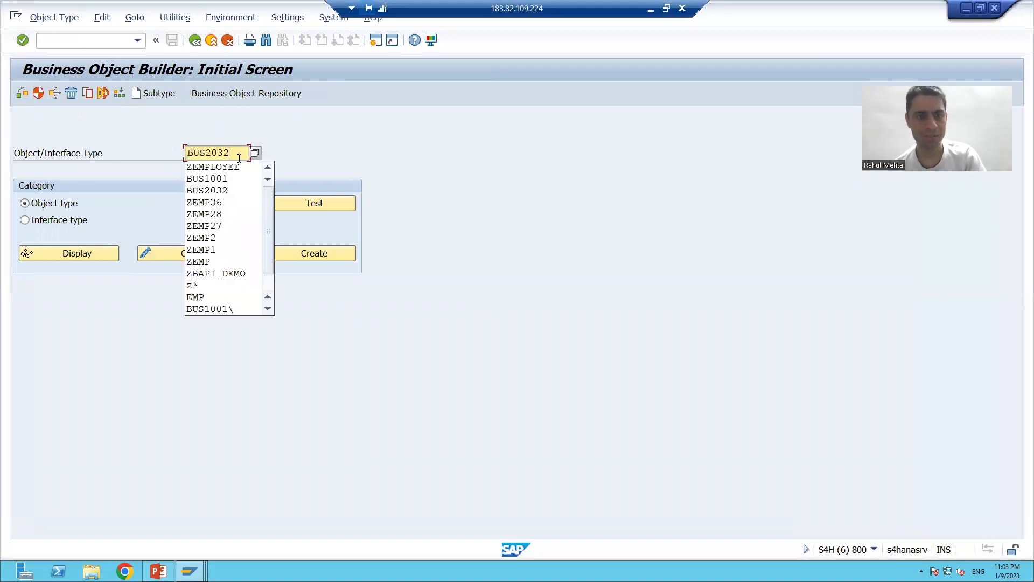
key(Return)
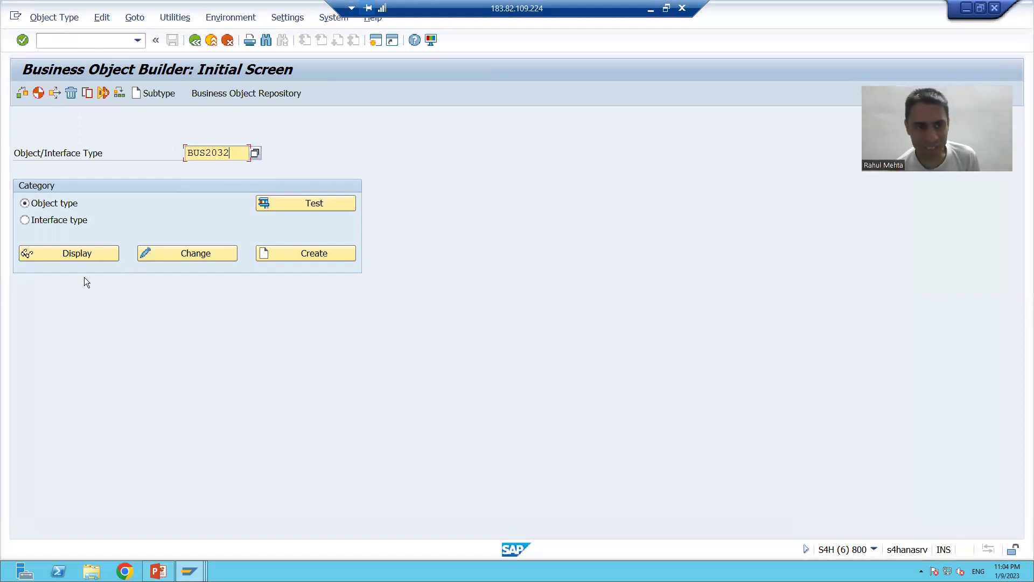
click(83, 254)
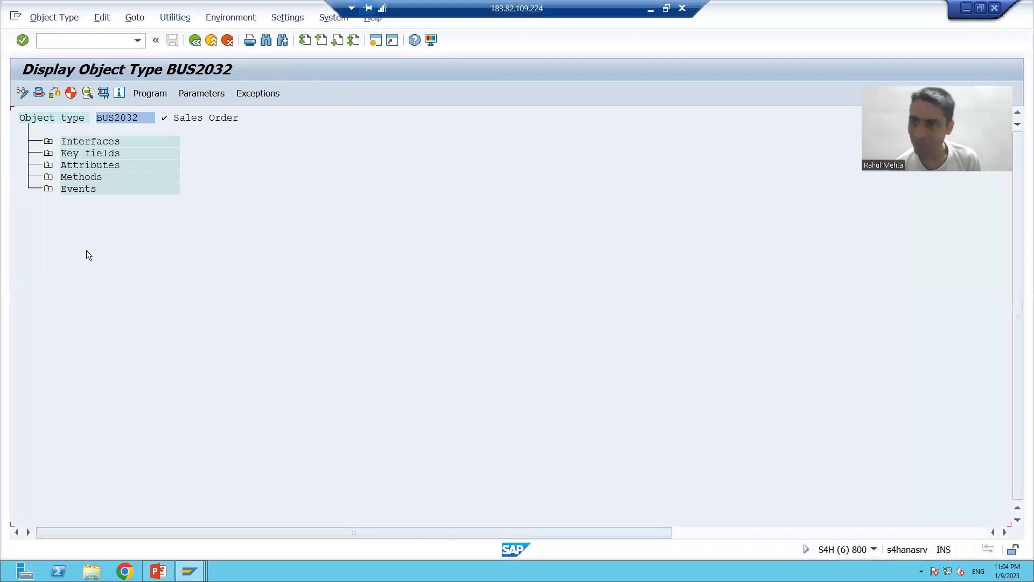
Close the spare Business Object Builder session that has BUS1001 as its object type
mouse_move(190, 570)
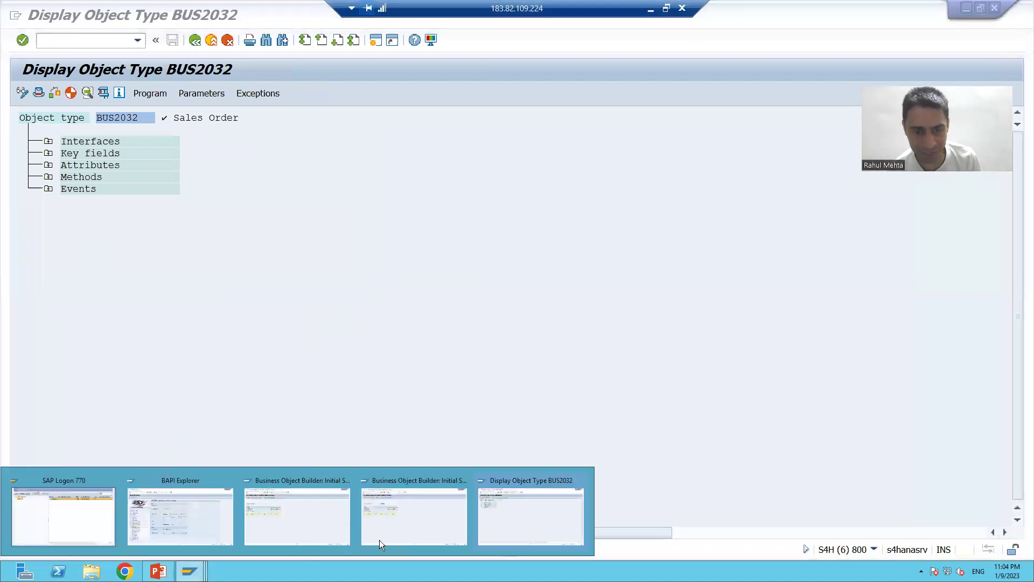
click(422, 523)
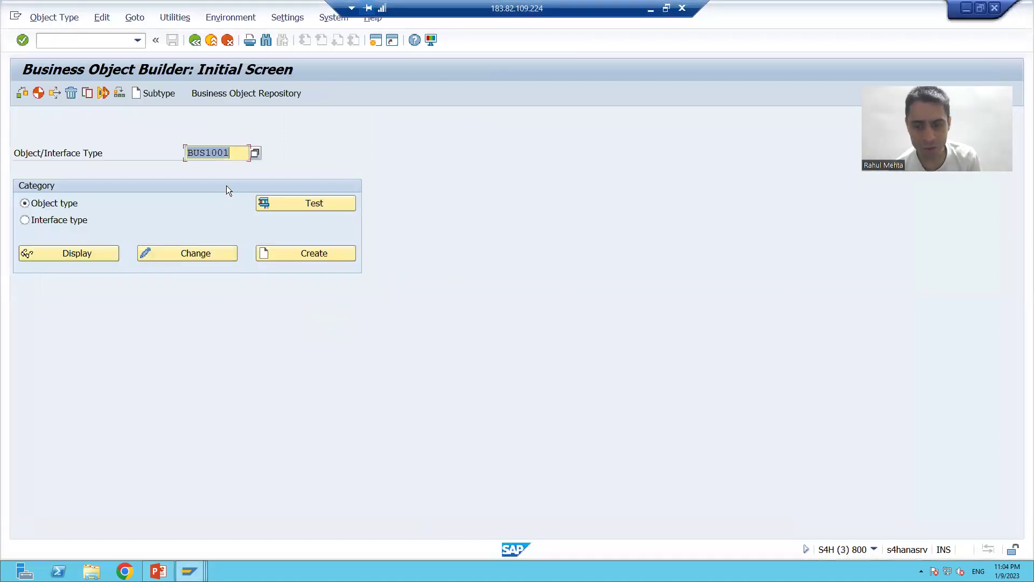
click(996, 8)
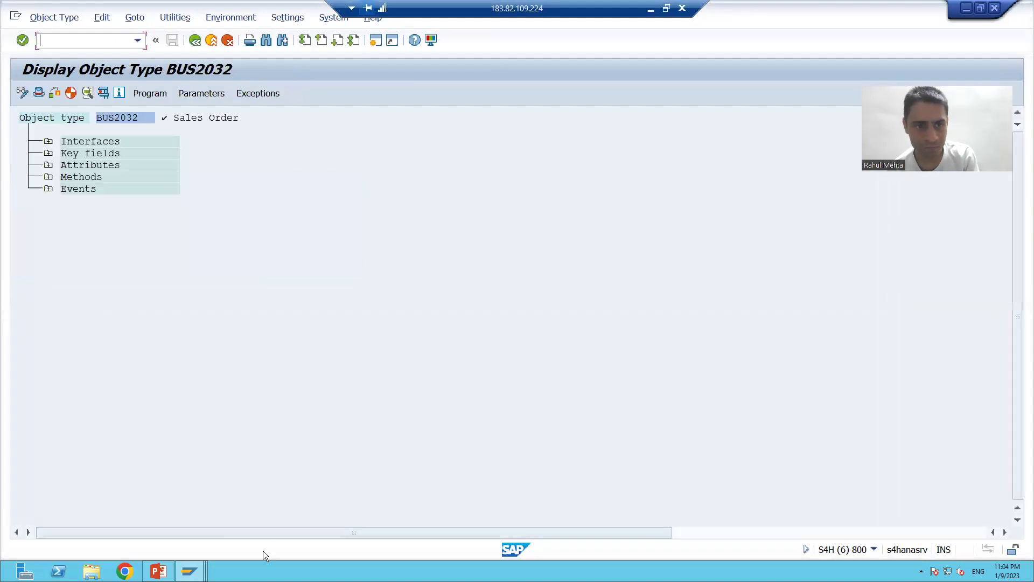
Display object type ZEMPLOYEE in the other Business Object Builder session and compare it with BUS2032
mouse_move(190, 570)
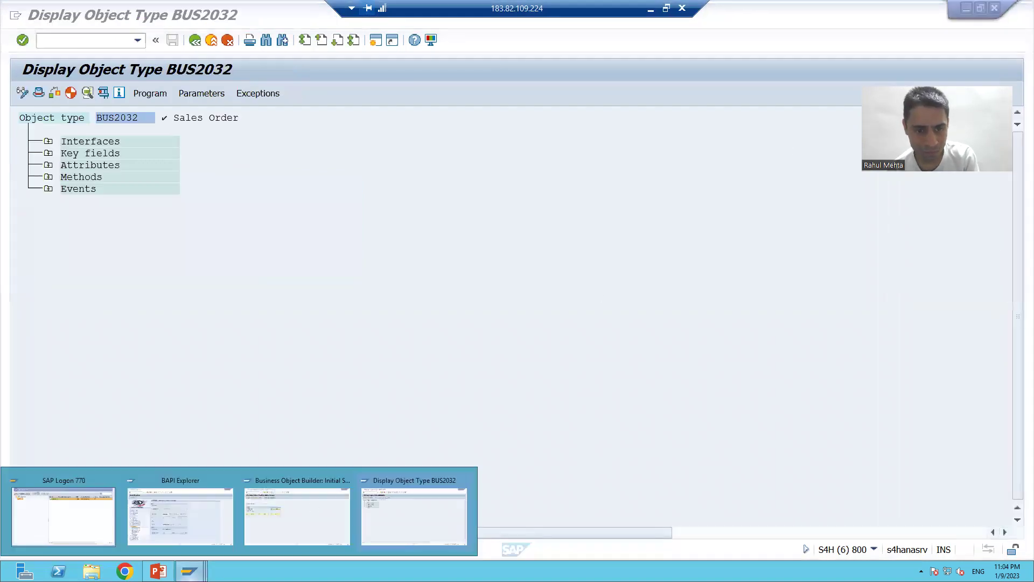
click(278, 528)
click(91, 254)
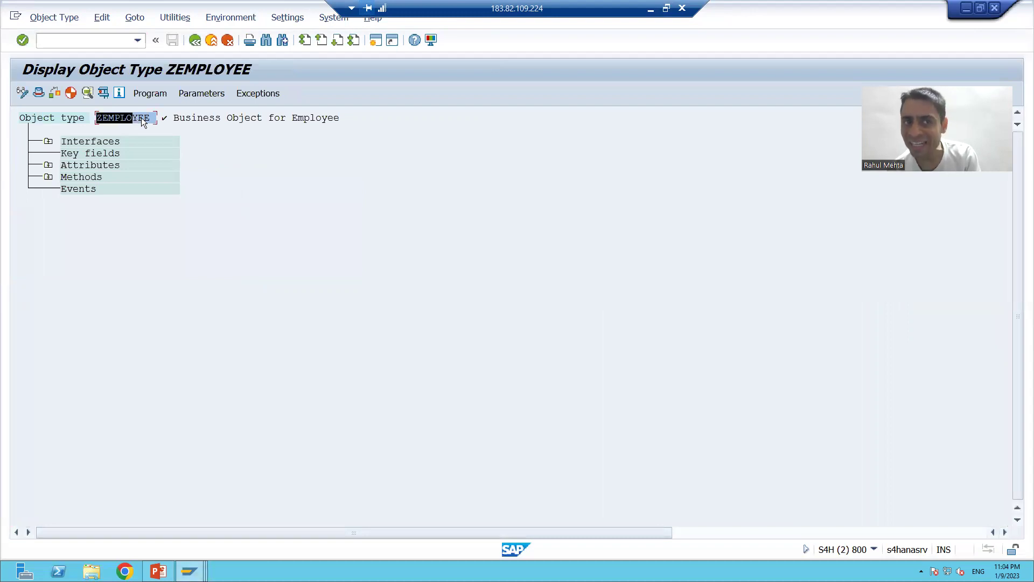
key(alt+Tab)
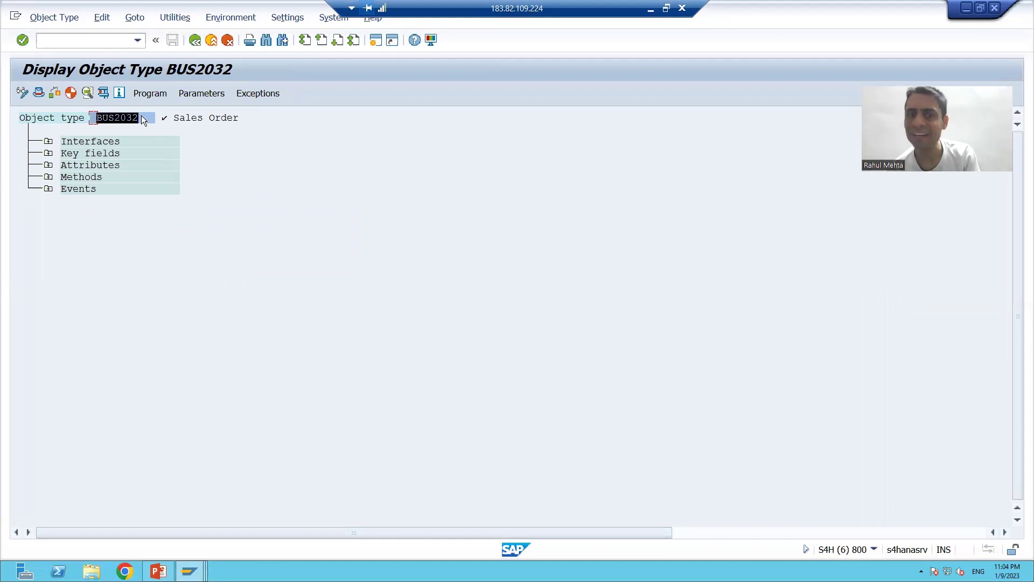
Open the basic data of object types ZEMPLOYEE and BUS2032 in their sessions and compare object names and release status
key(alt+Tab)
double_click(111, 118)
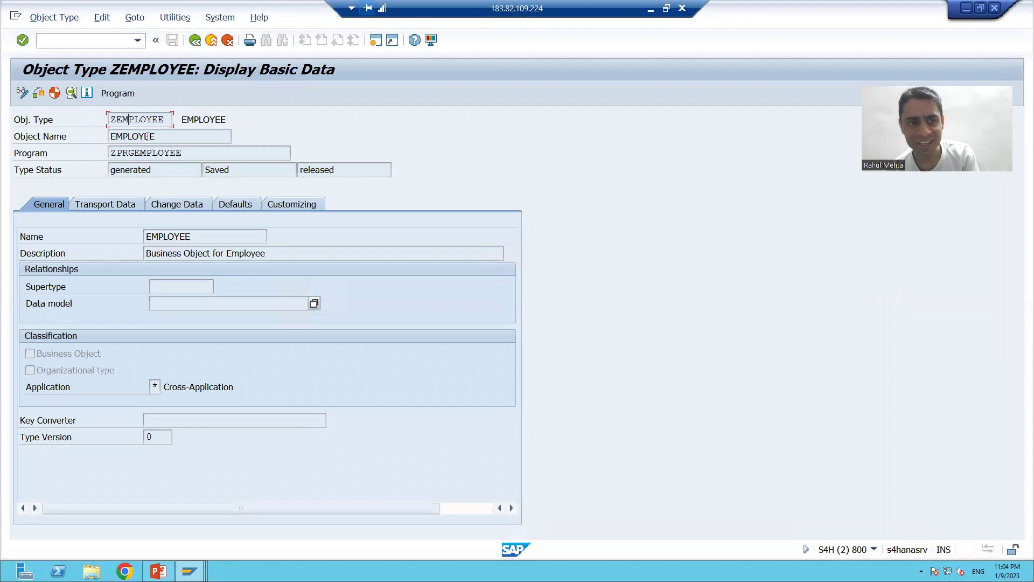
key(alt+Tab)
double_click(121, 121)
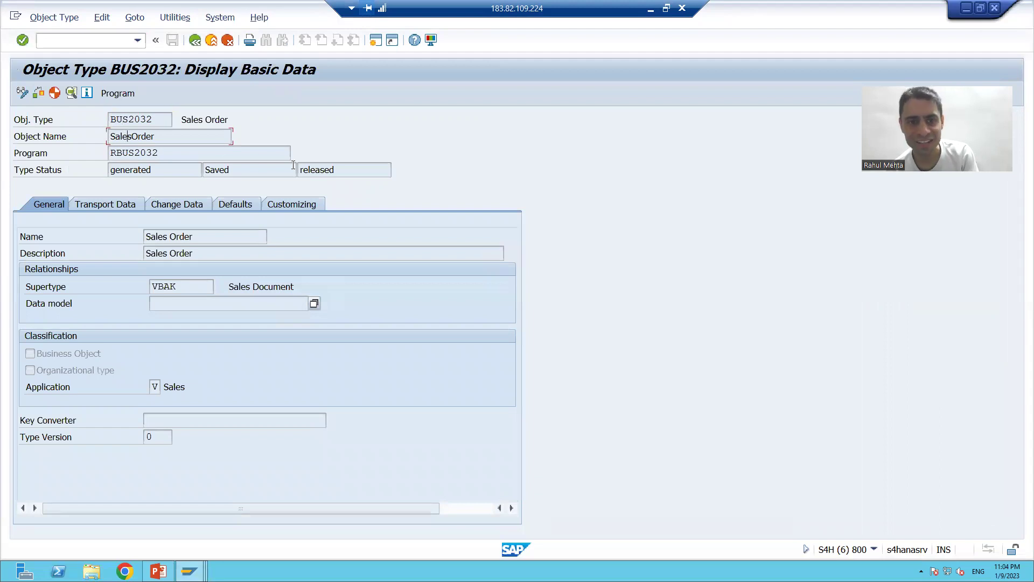
drag(337, 170, 296, 168)
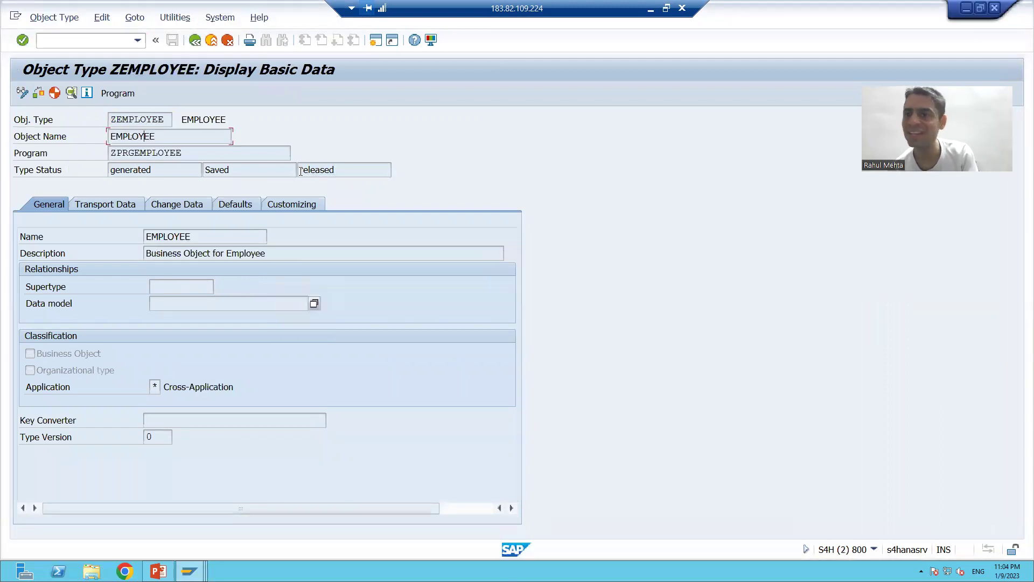
Return to the ZEMPLOYEE structure, expand its methods and view the ABAP function name behind the CREATE method
click(195, 43)
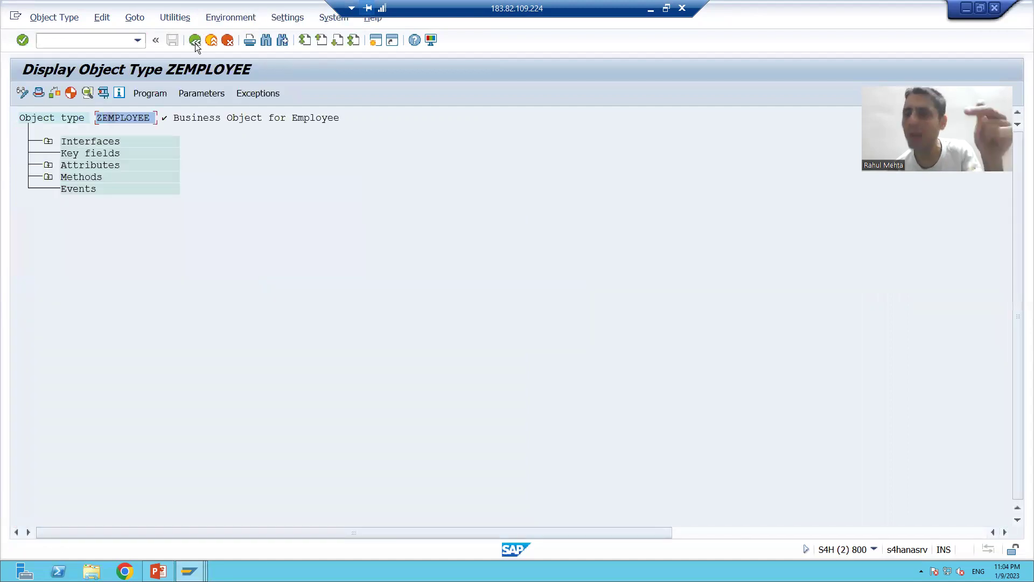
click(48, 177)
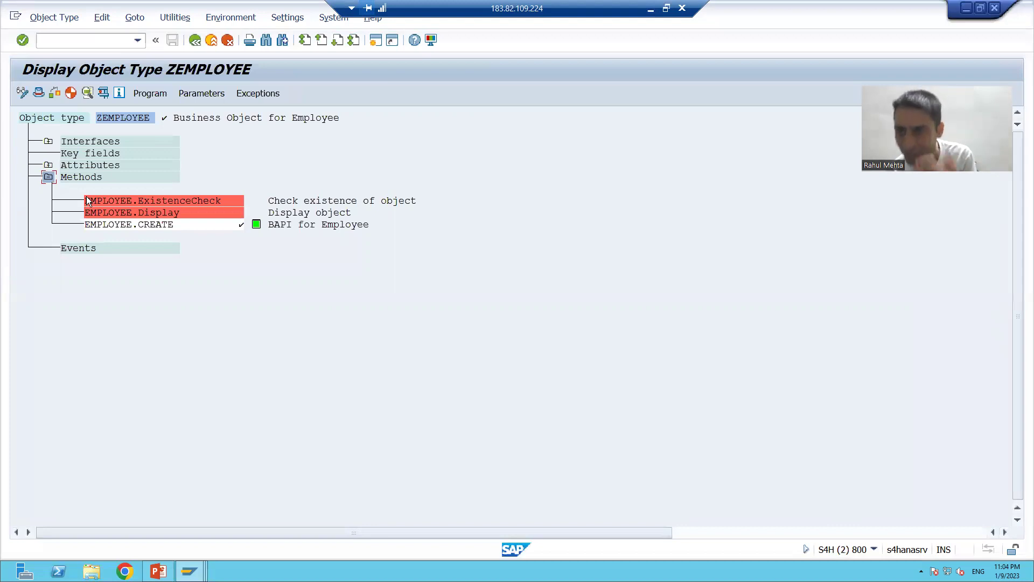
click(140, 225)
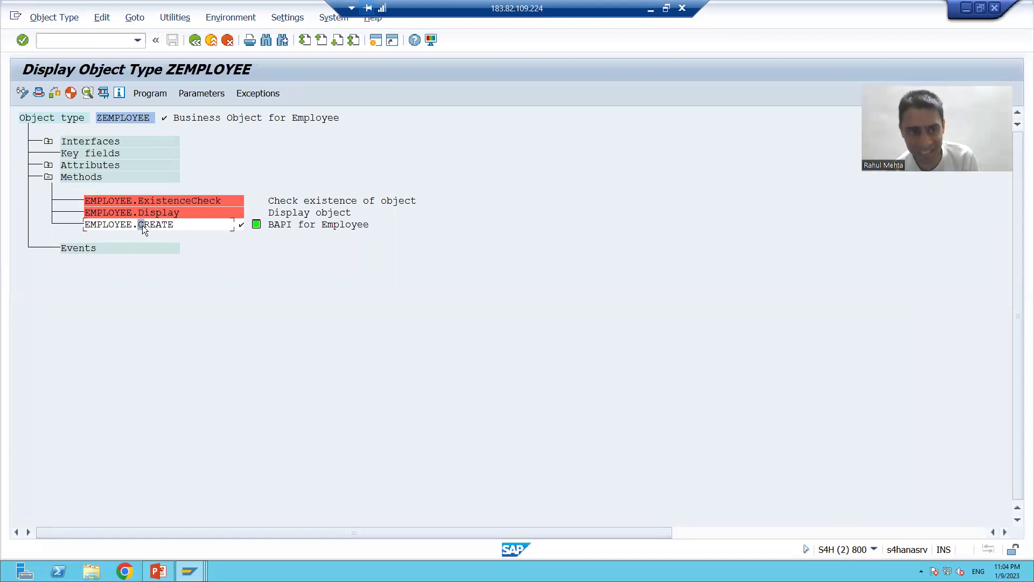
double_click(144, 224)
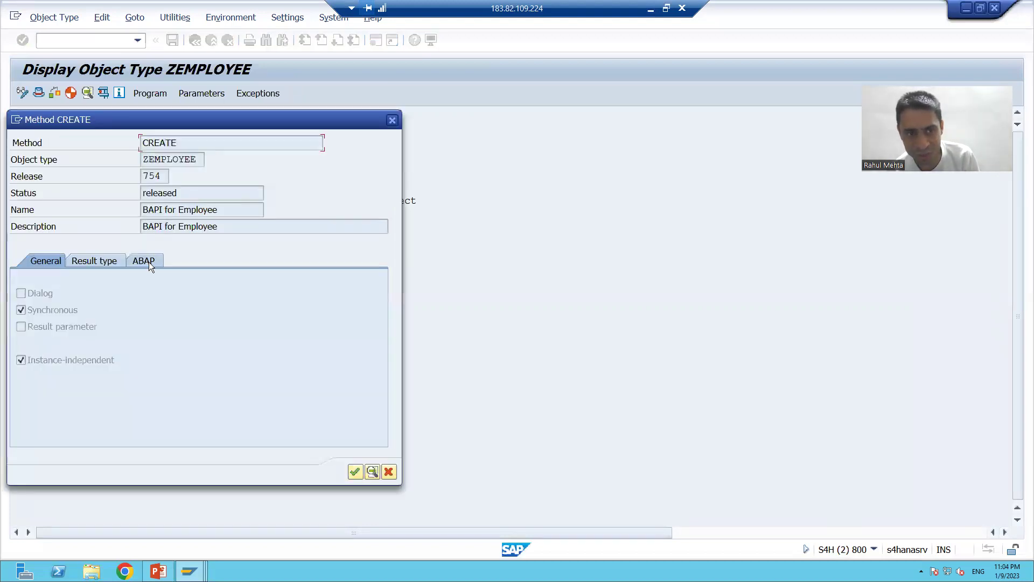
click(149, 262)
drag(263, 396, 137, 396)
click(138, 396)
Switch to the BUS2032 session, return to the object structure and expand its methods
key(alt+Tab)
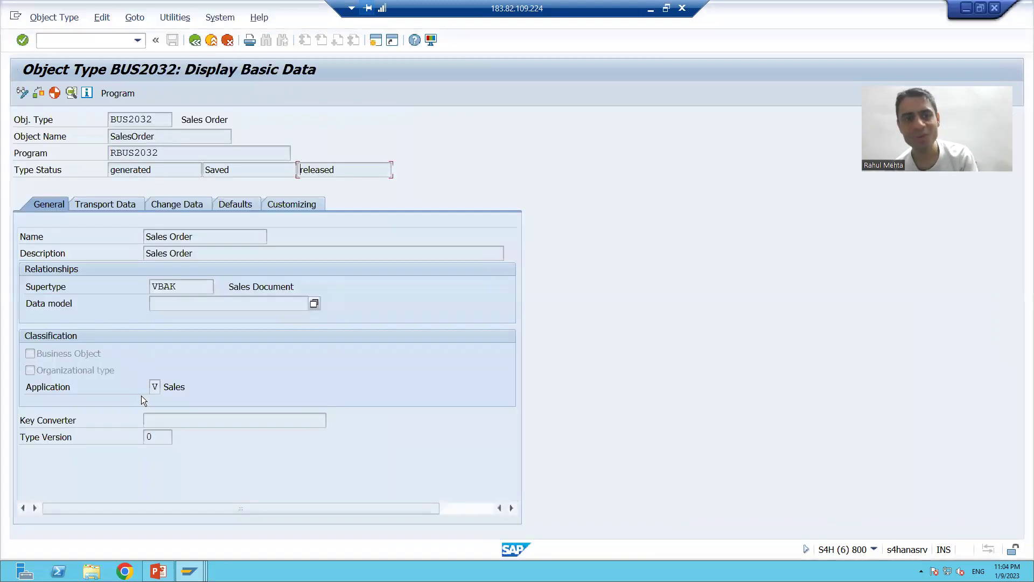
click(194, 39)
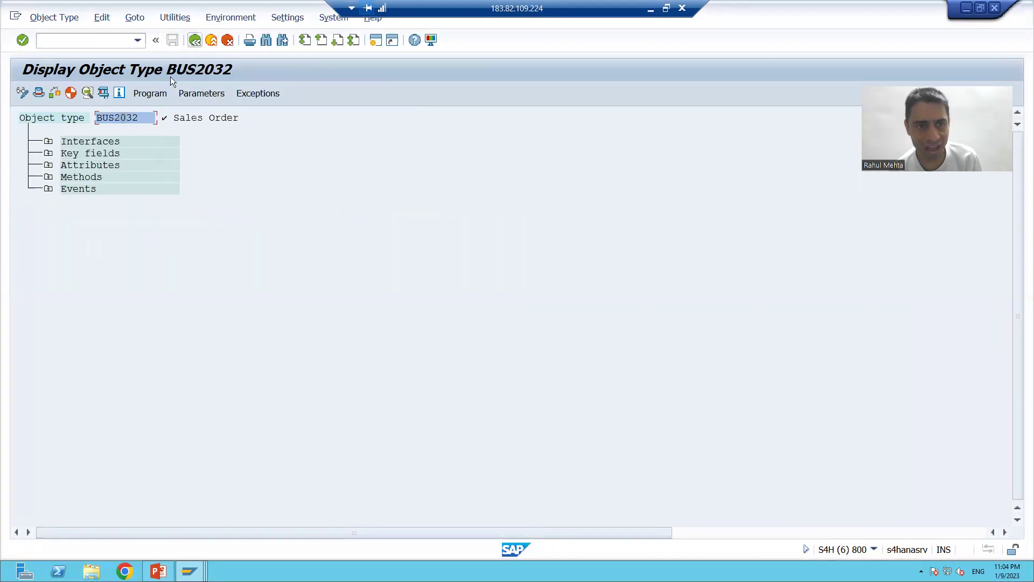
click(49, 178)
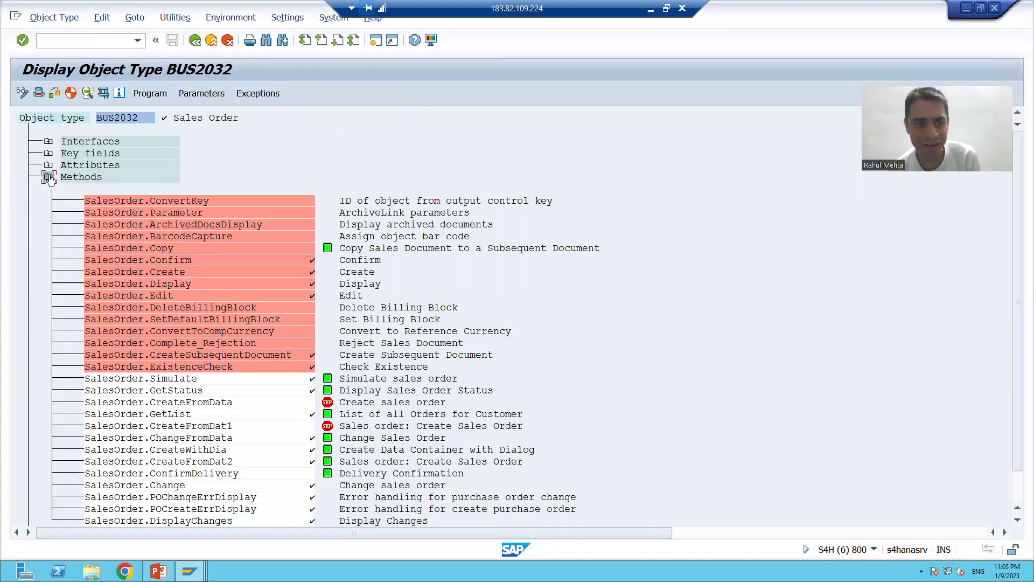
scroll(226, 358, down, 4)
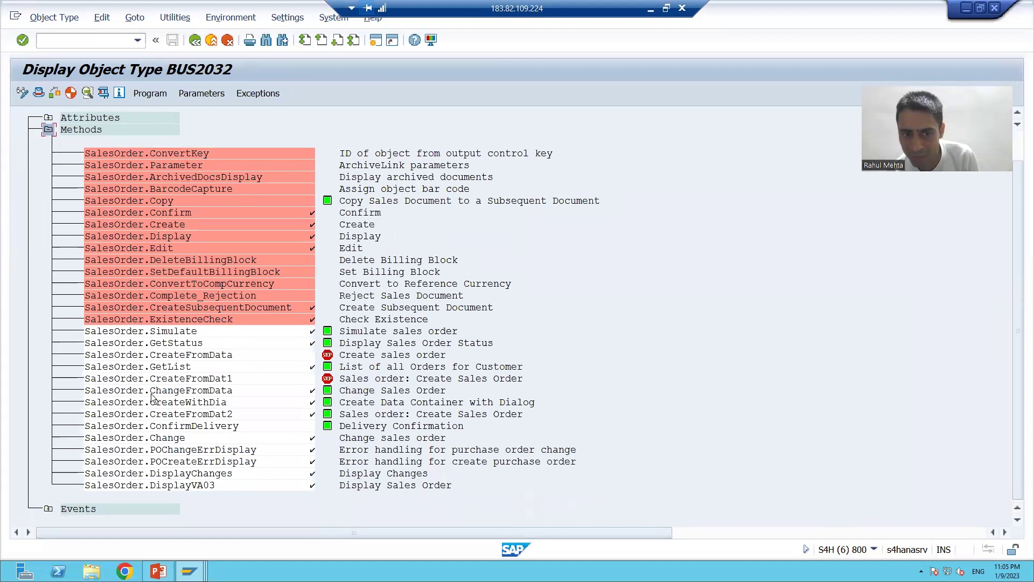
Examine how the SalesOrder methods ChangeFromData and CreateFromDat2 combine the object name and the method name
click(112, 393)
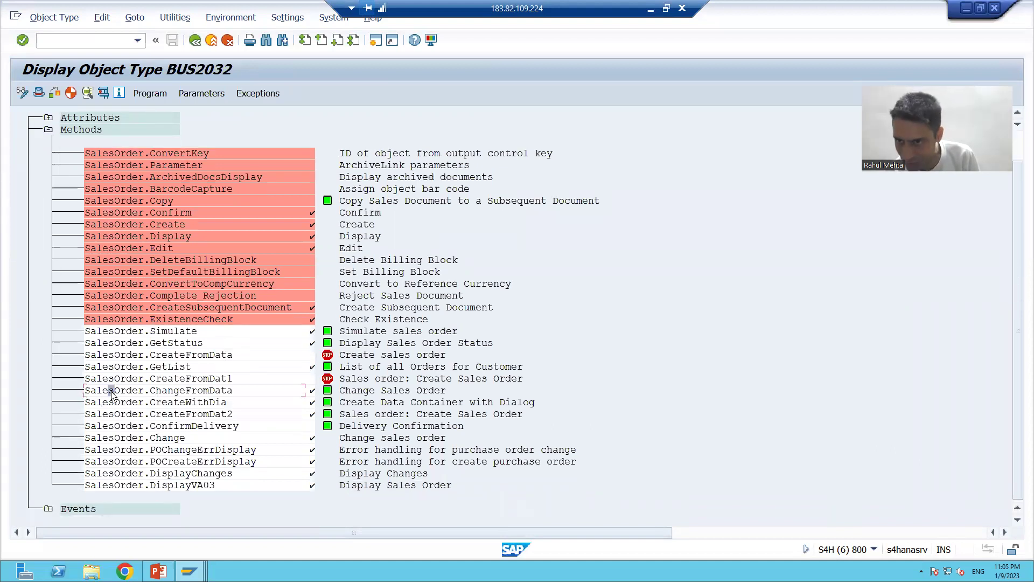
click(154, 393)
drag(179, 395, 234, 395)
click(161, 393)
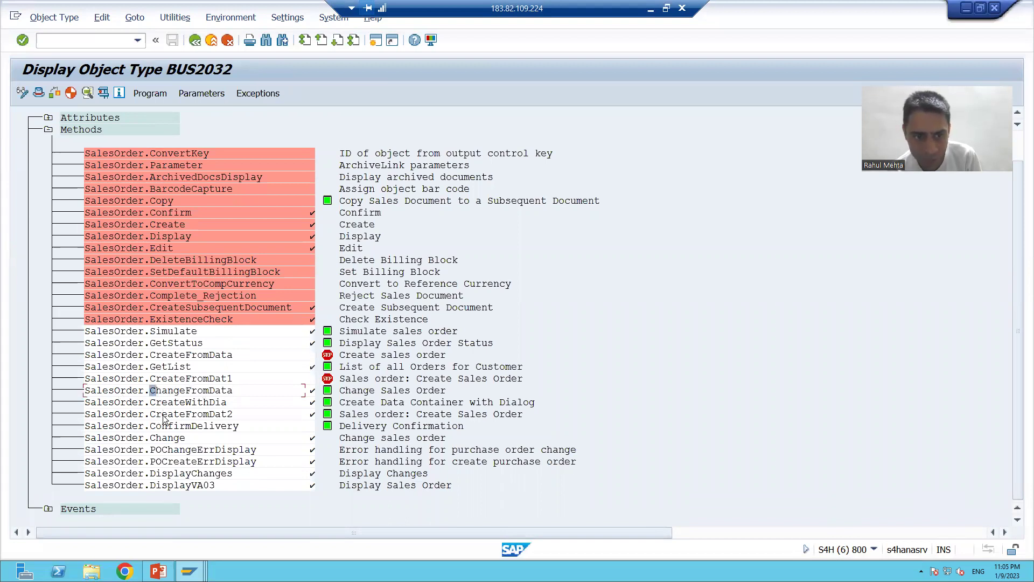
click(123, 416)
drag(152, 418, 229, 418)
click(157, 418)
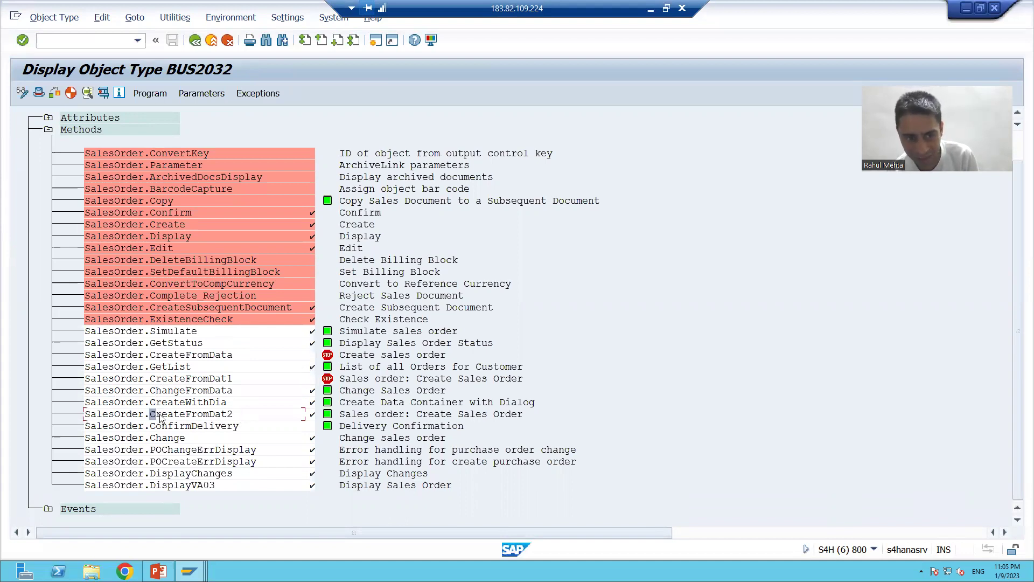
Open the CreateFromDat2 method details, check the API function name in its ABAP settings and close the details
double_click(160, 418)
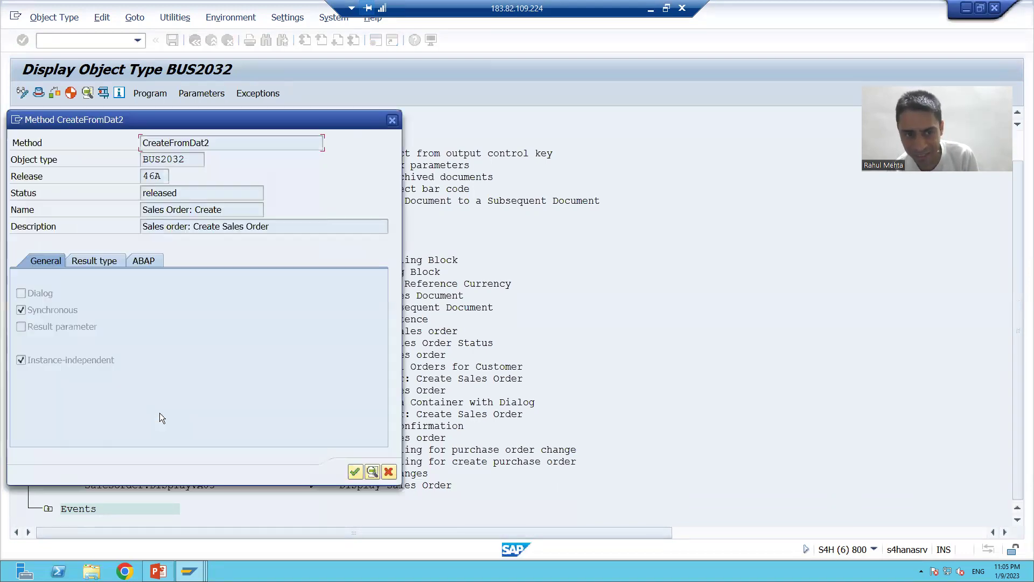
click(136, 261)
drag(136, 392, 322, 396)
click(322, 397)
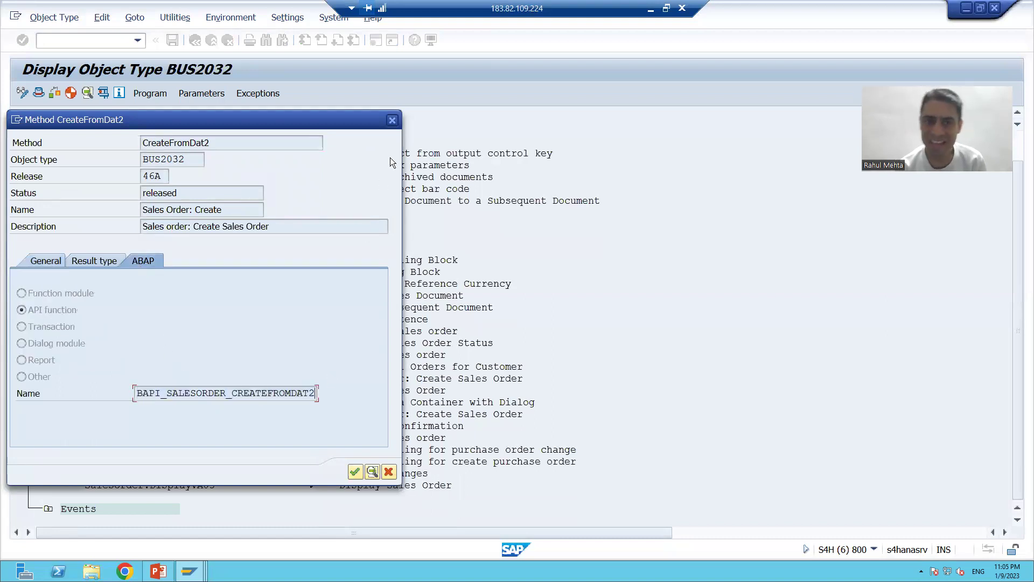
click(392, 121)
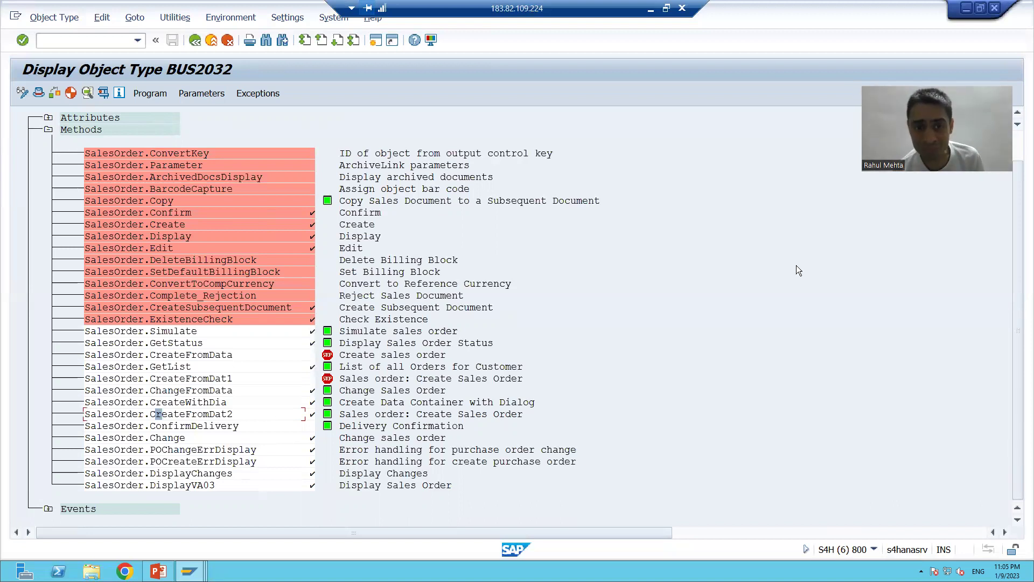
Review the BUS2032 object type together with its CreateFromDat2 method in the methods list
scroll(796, 264, up, 2)
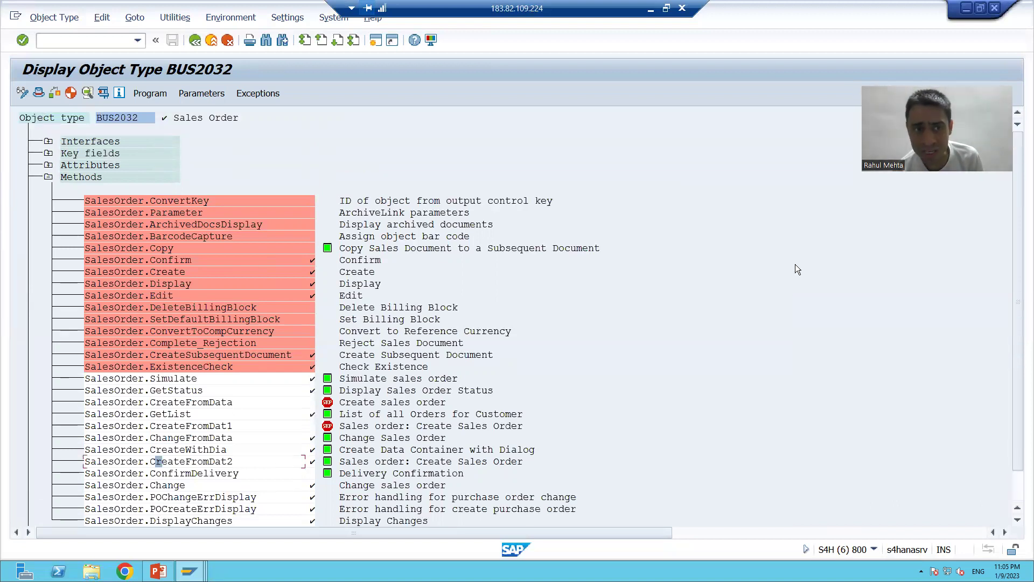
click(119, 116)
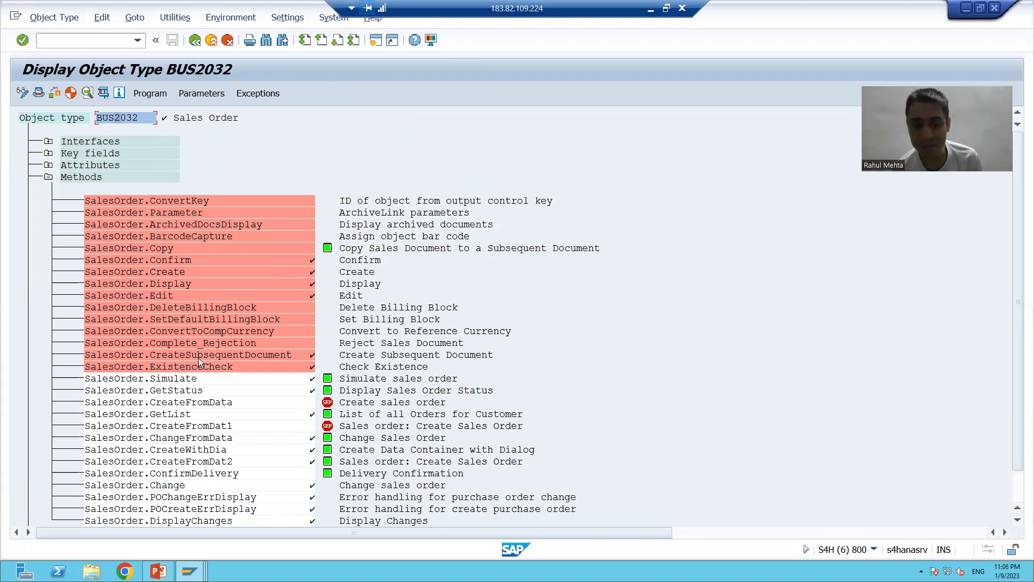
scroll(428, 397, down, 2)
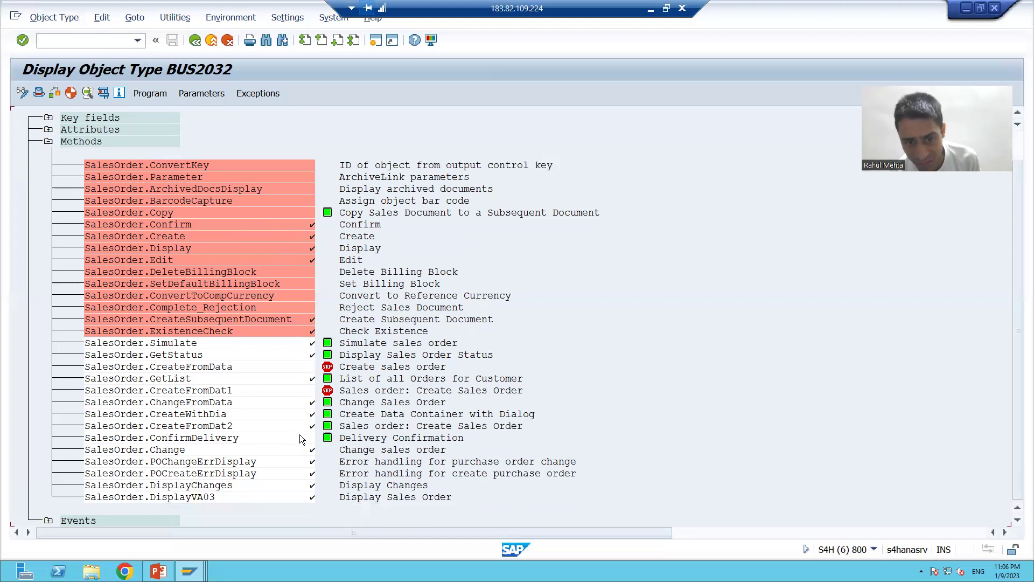
click(198, 428)
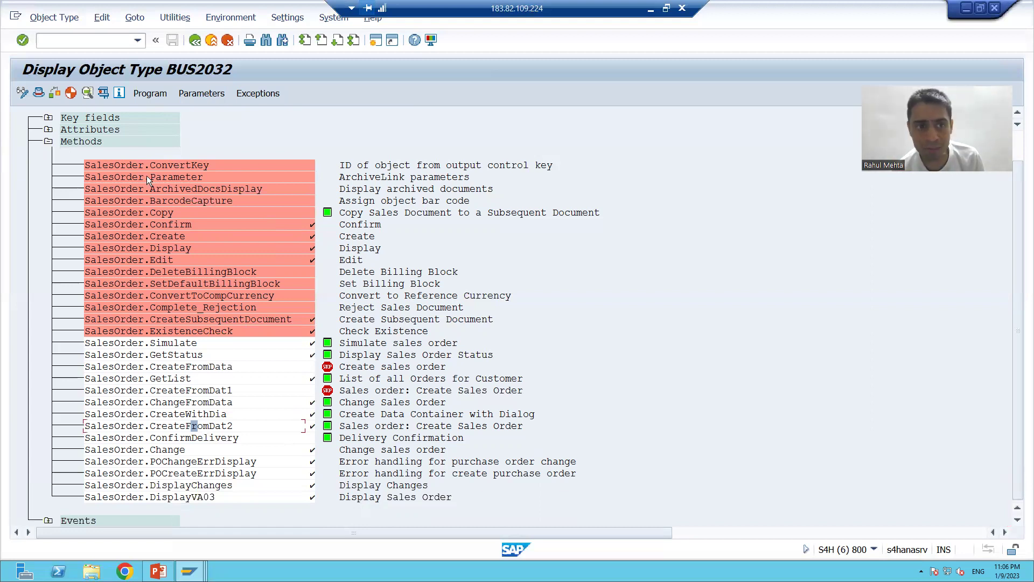
scroll(147, 176, up, 1)
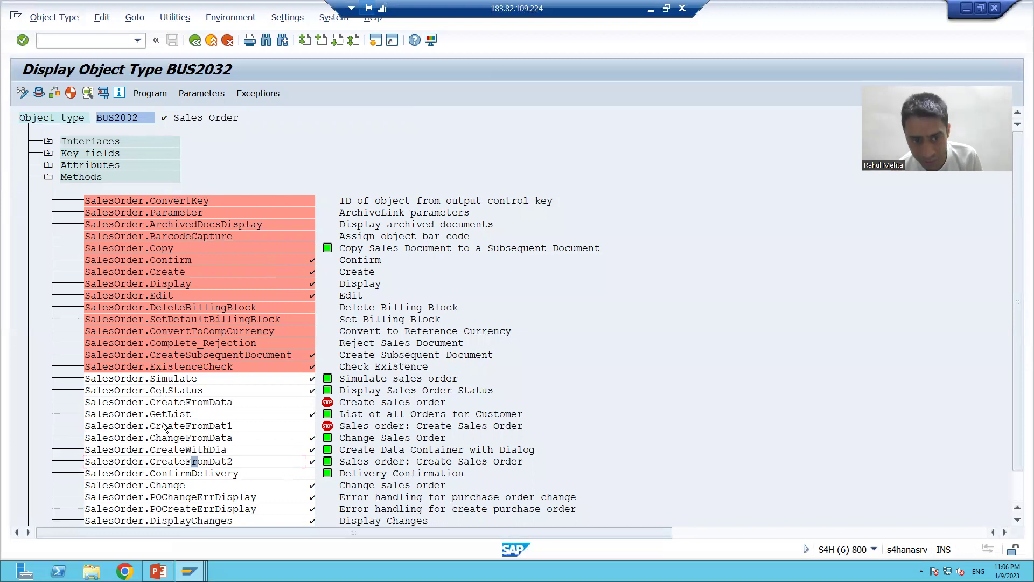